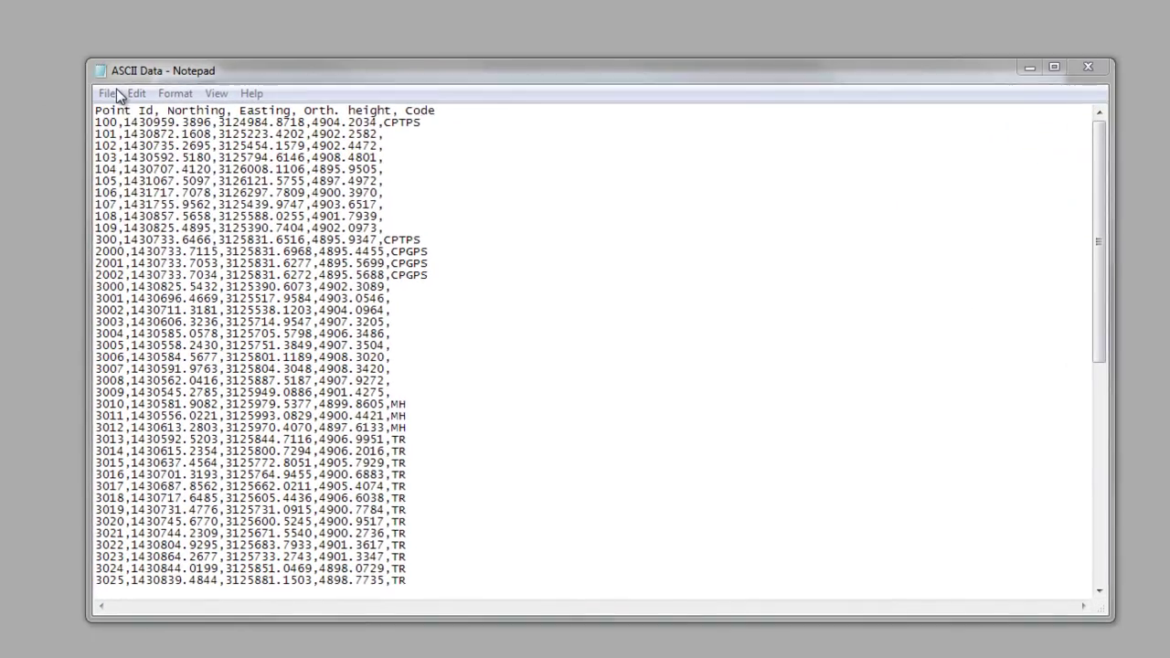
- Save the ASCII Data point file into Documents > System Viva > CS Viva > CF Card > Data
click(231, 178)
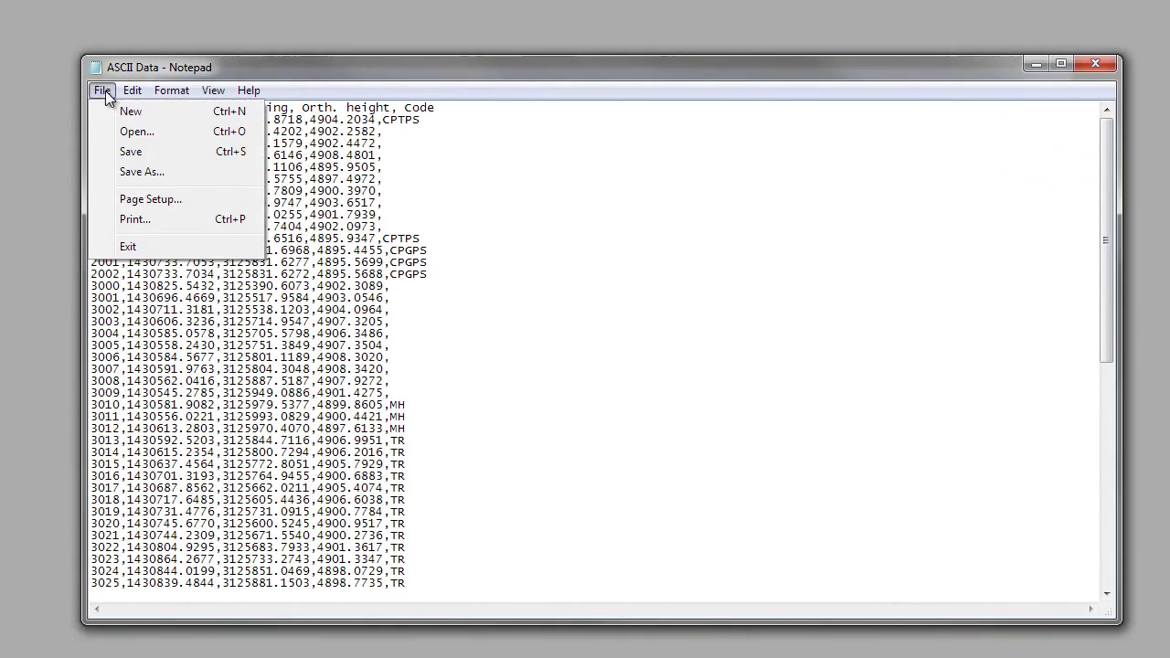
click(142, 172)
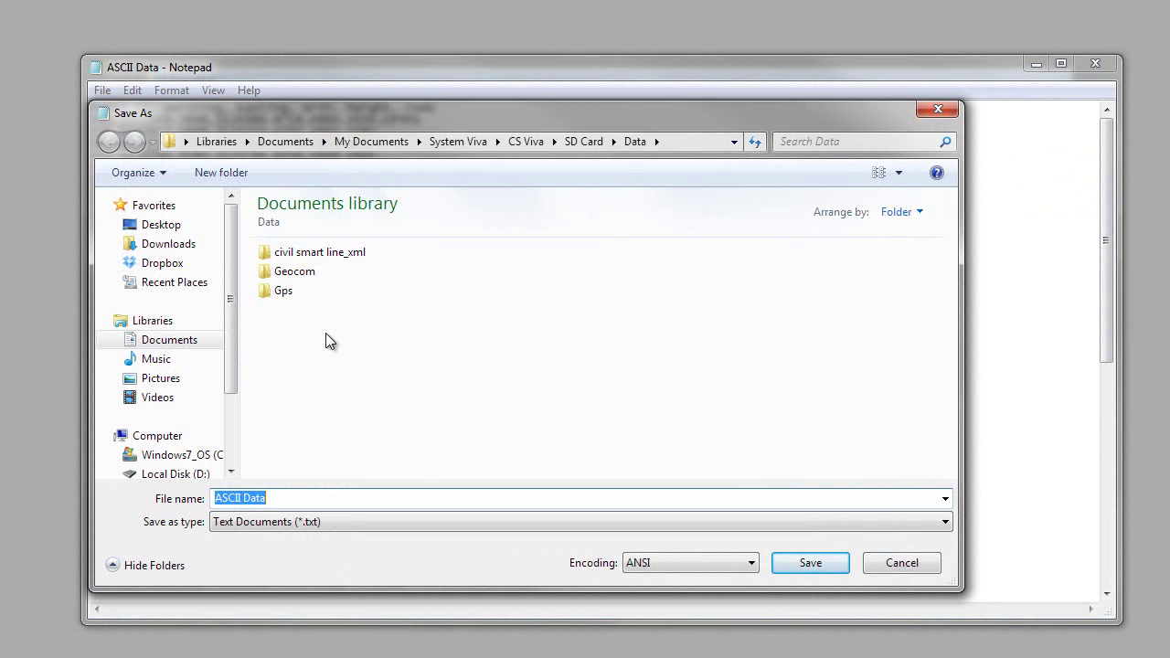
click(194, 344)
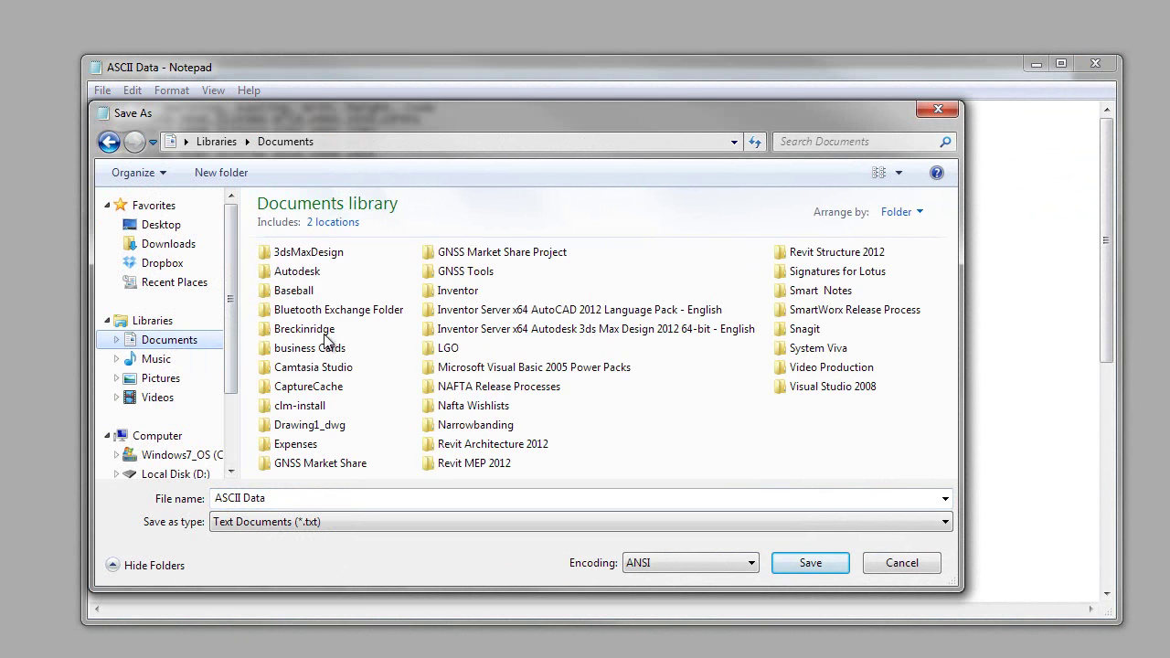
double_click(823, 348)
double_click(282, 253)
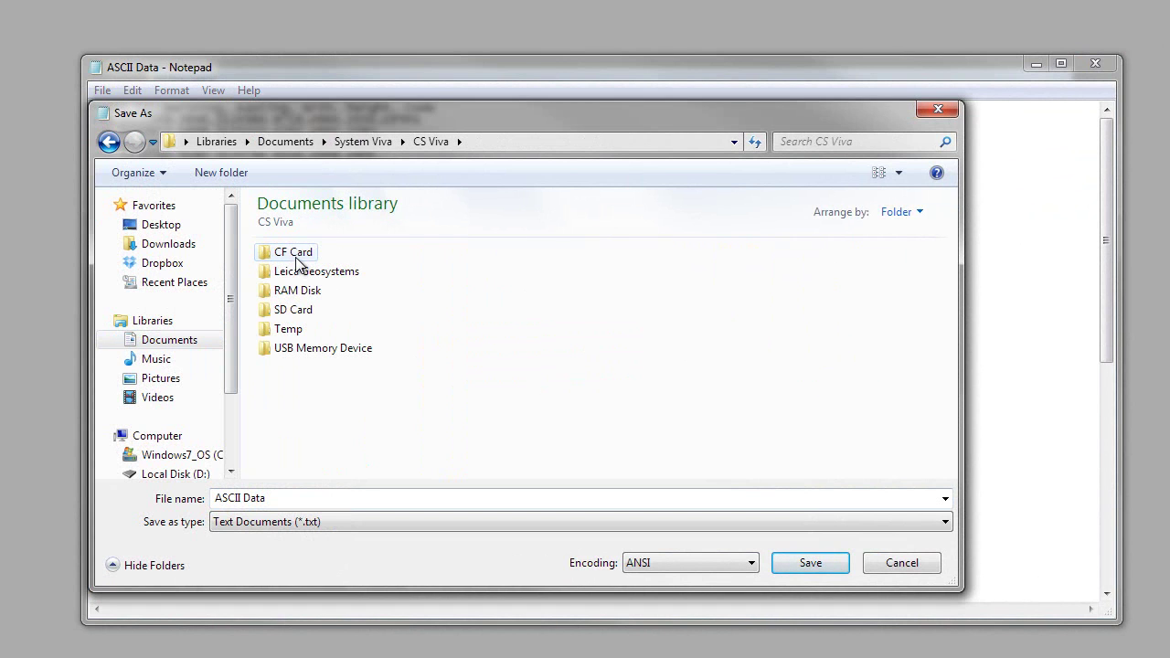
double_click(291, 253)
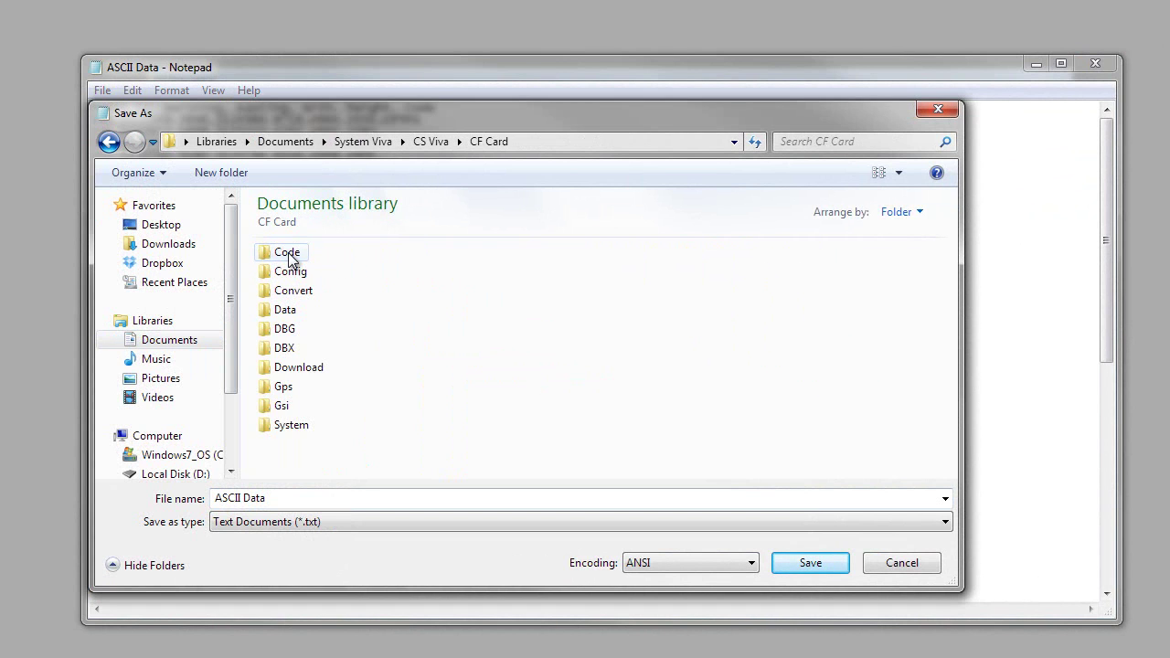
double_click(284, 314)
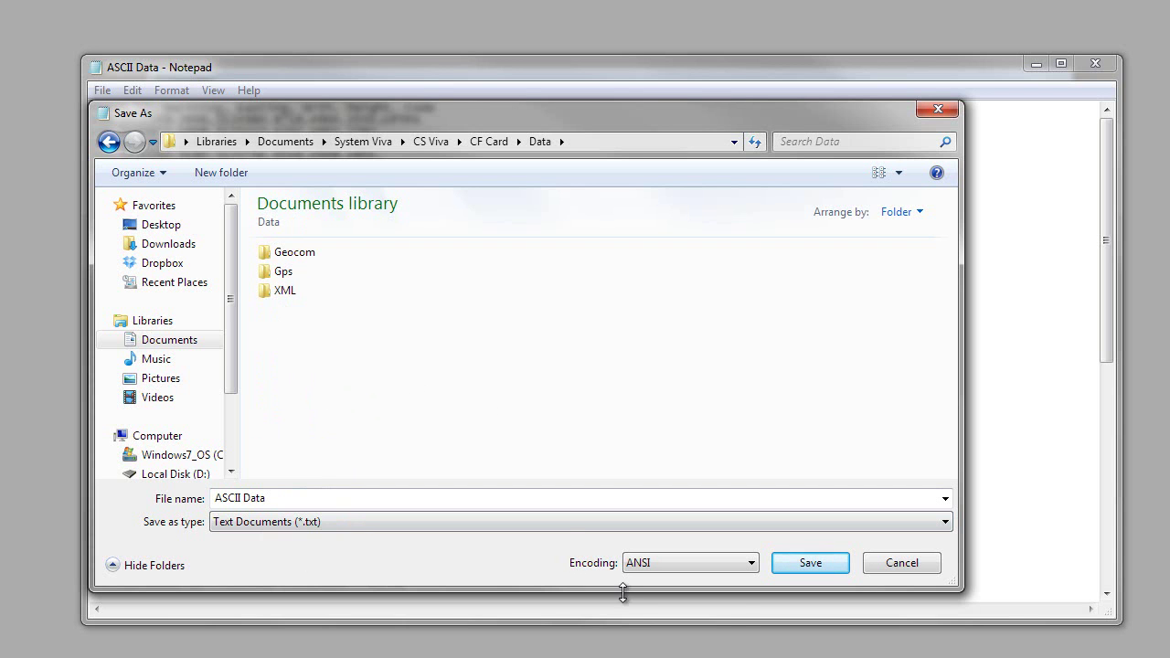
click(837, 564)
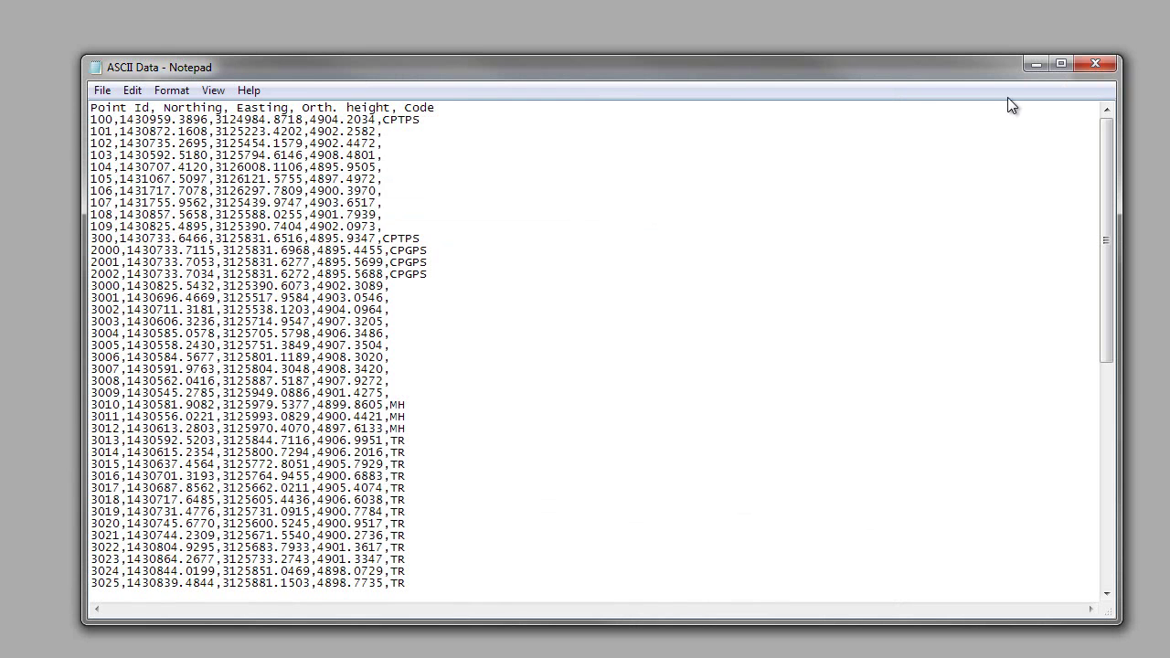
- In the CS Simulator, go to Jobs & Data > Import data > Import ASCII data
click(1031, 60)
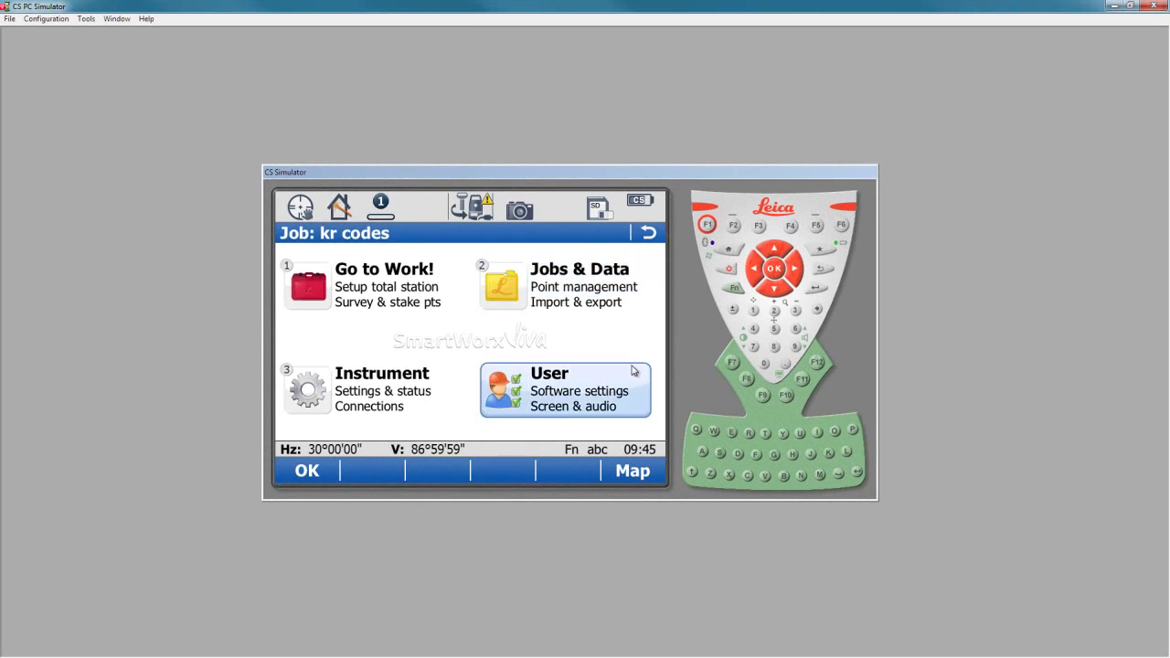
click(633, 370)
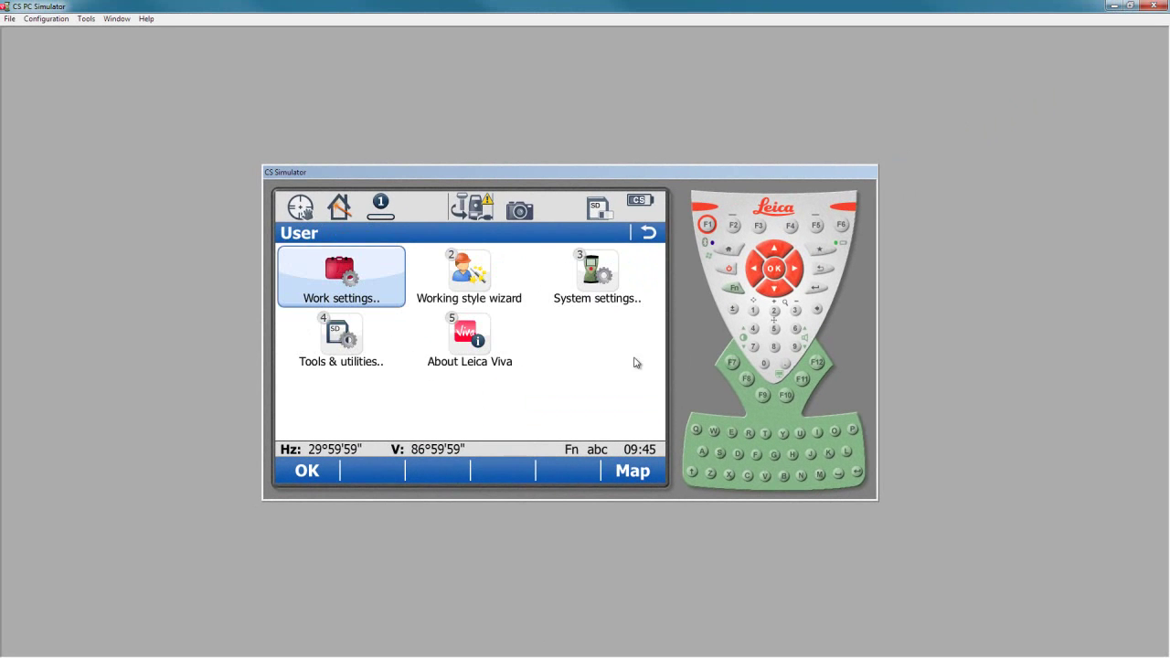
click(661, 231)
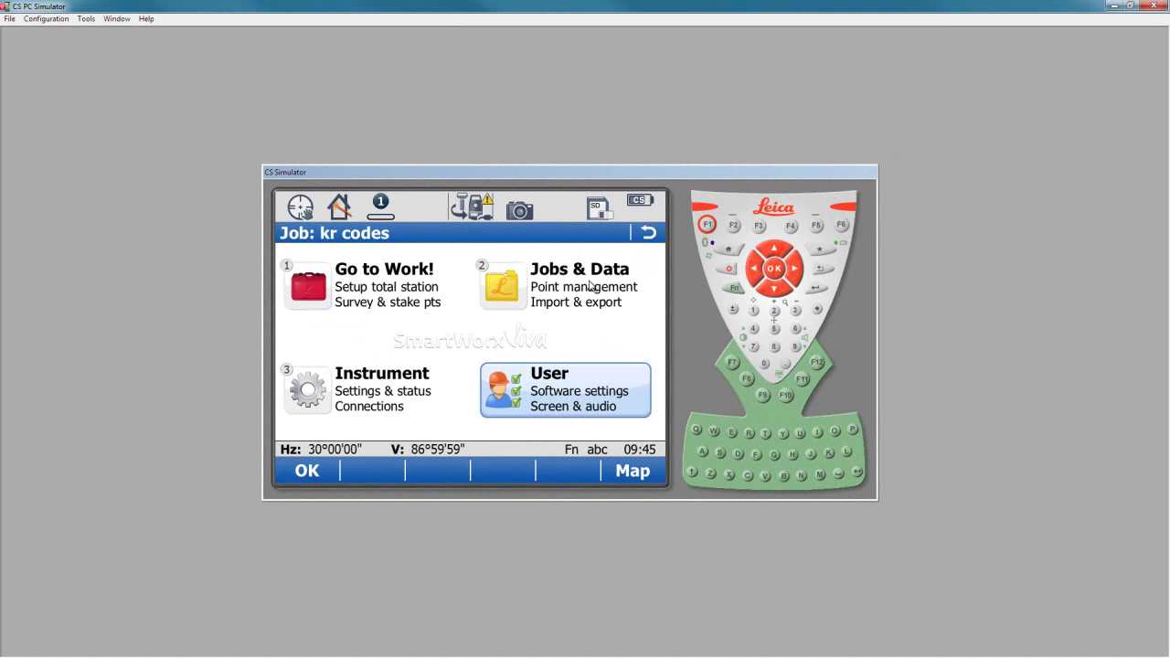
click(573, 303)
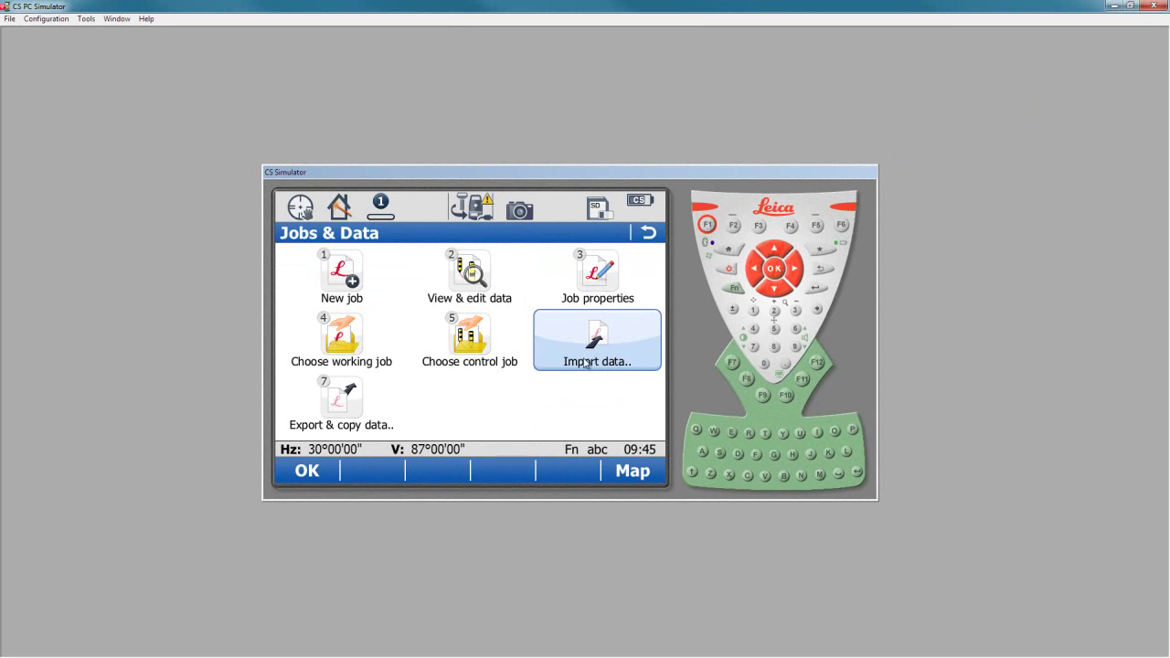
click(588, 357)
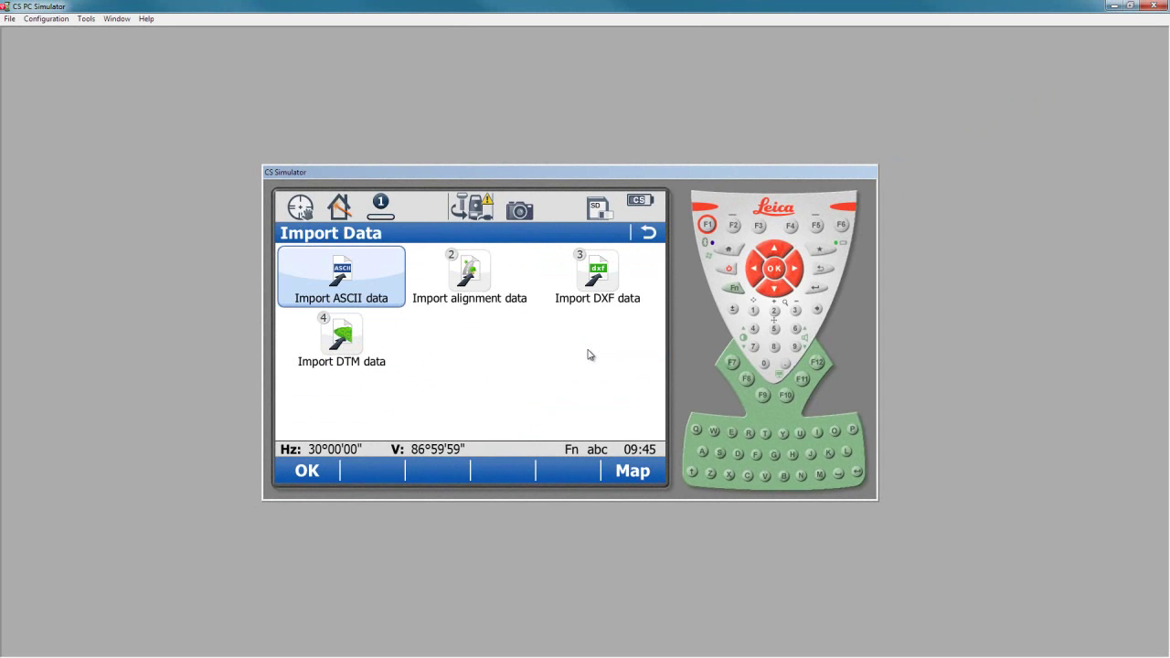
click(346, 287)
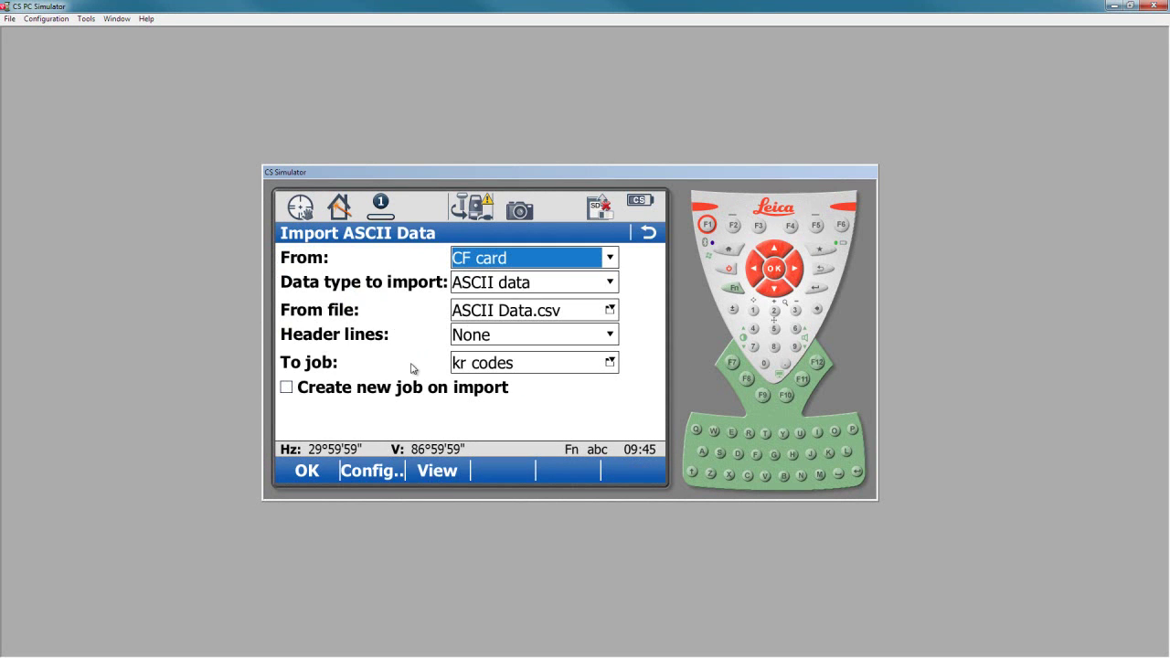
- Keep ASCII data as the import type and pick ASCII Data.csv as the source file
click(498, 290)
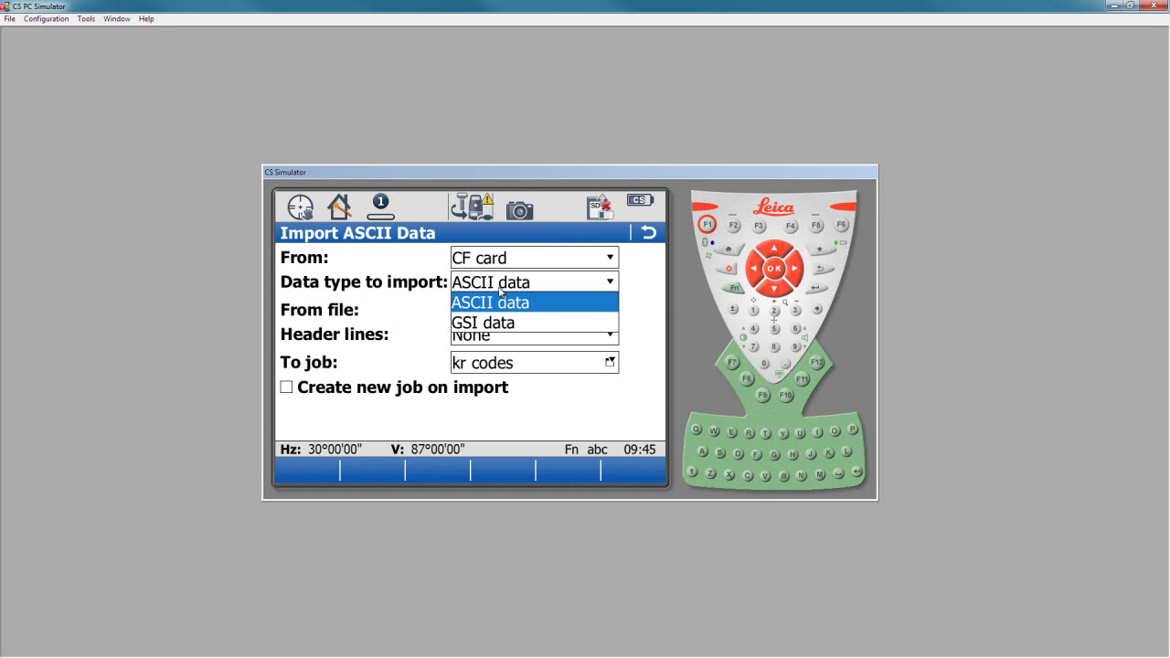
click(507, 311)
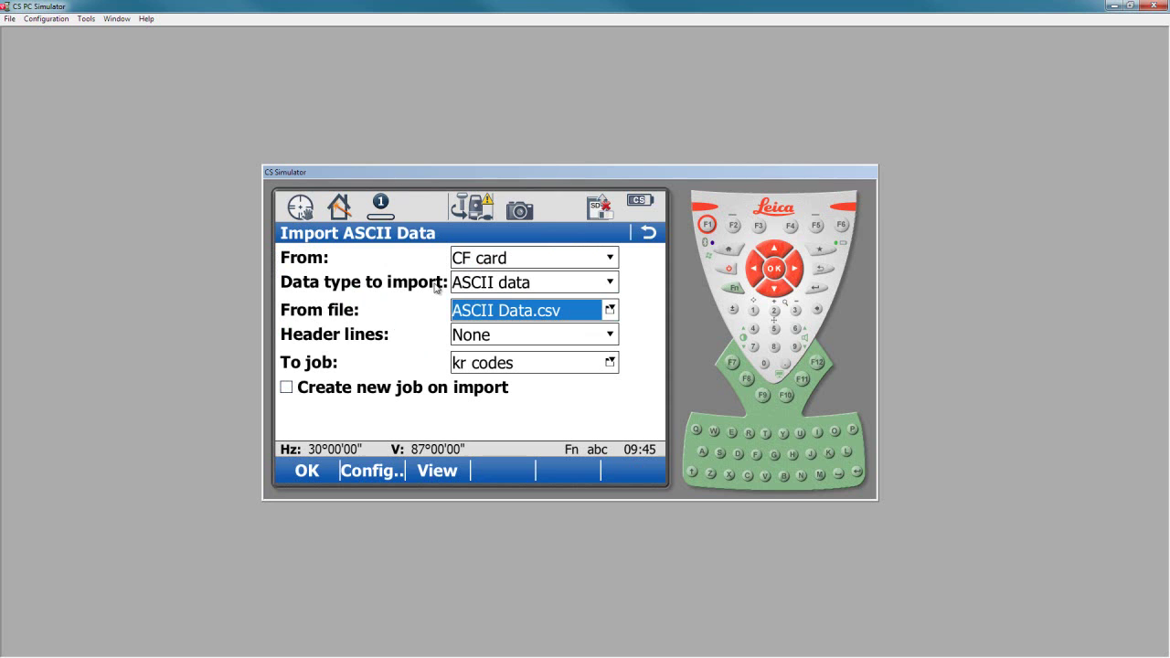
click(512, 315)
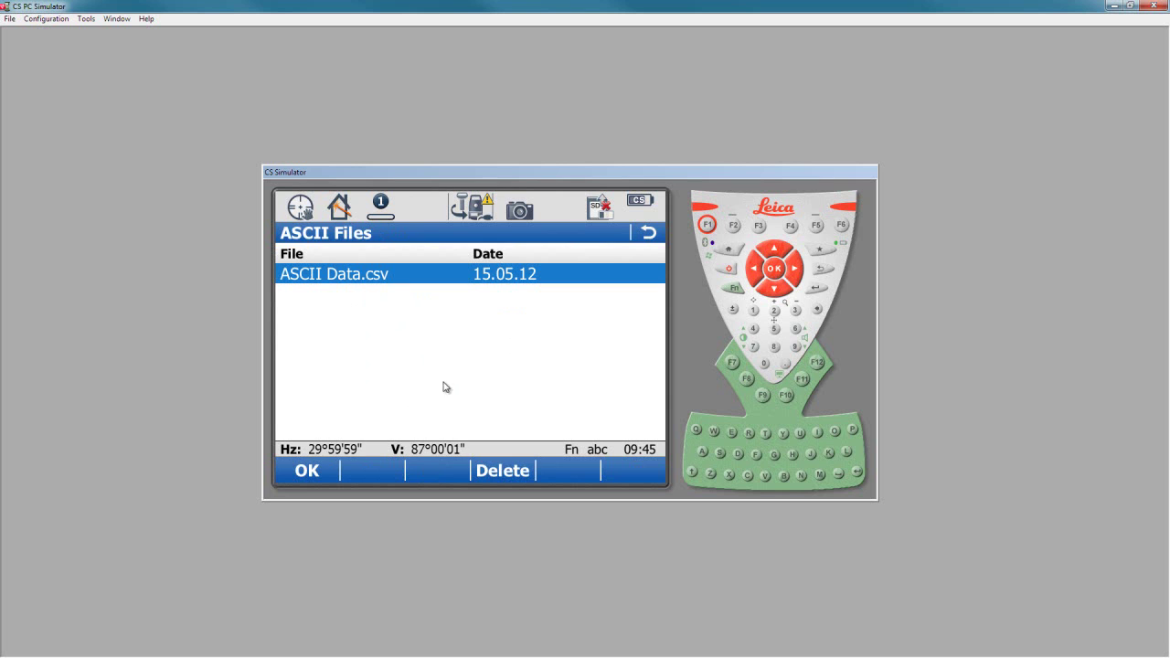
click(316, 468)
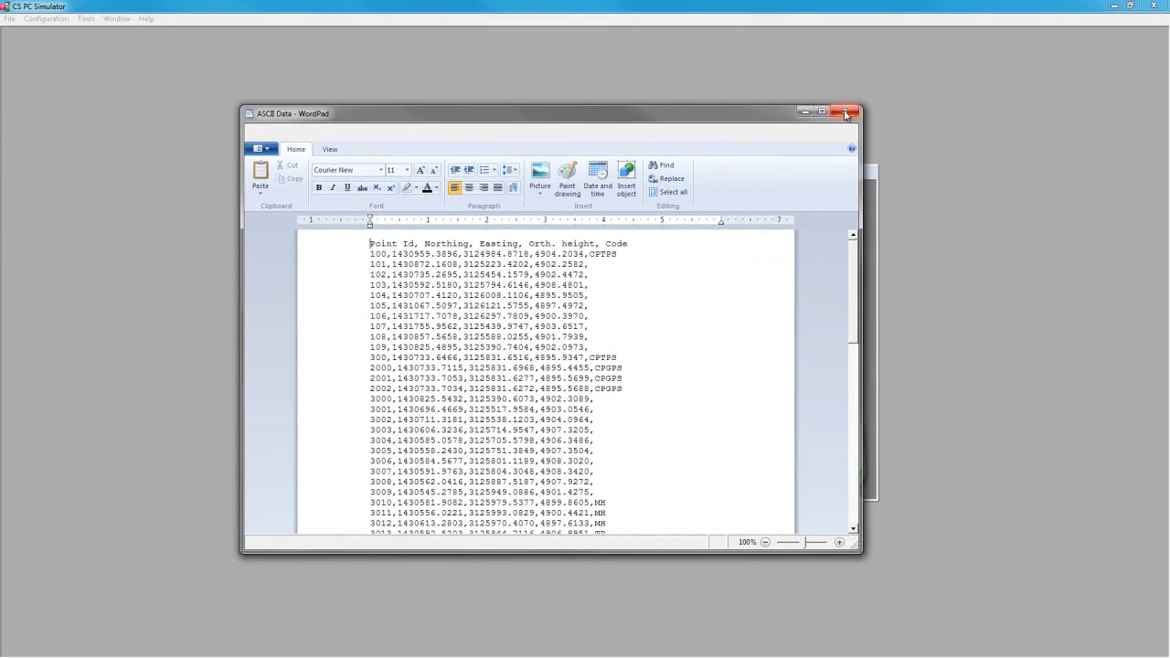
- Close the WordPad preview and open the import column Configuration
click(896, 57)
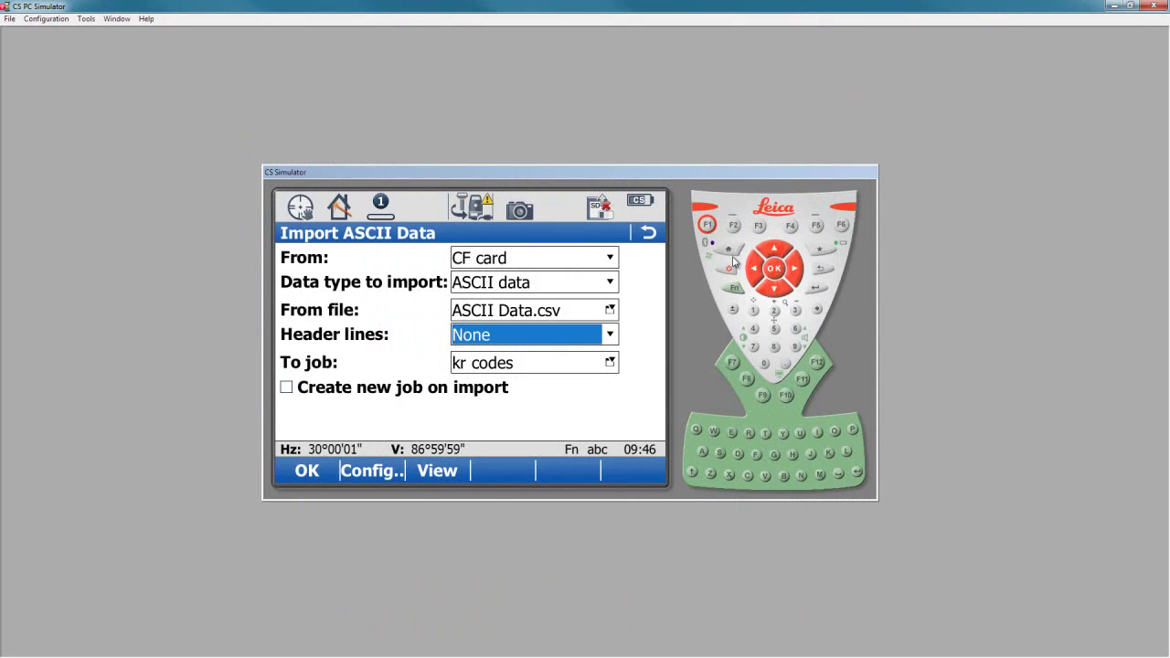
click(379, 473)
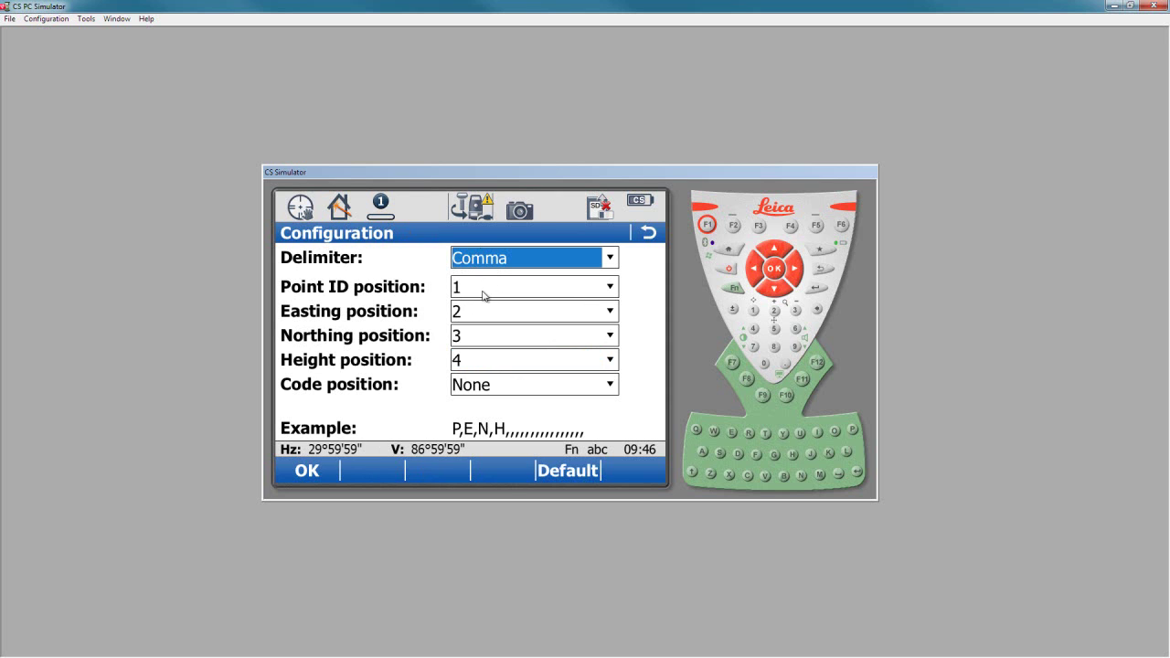
click(462, 340)
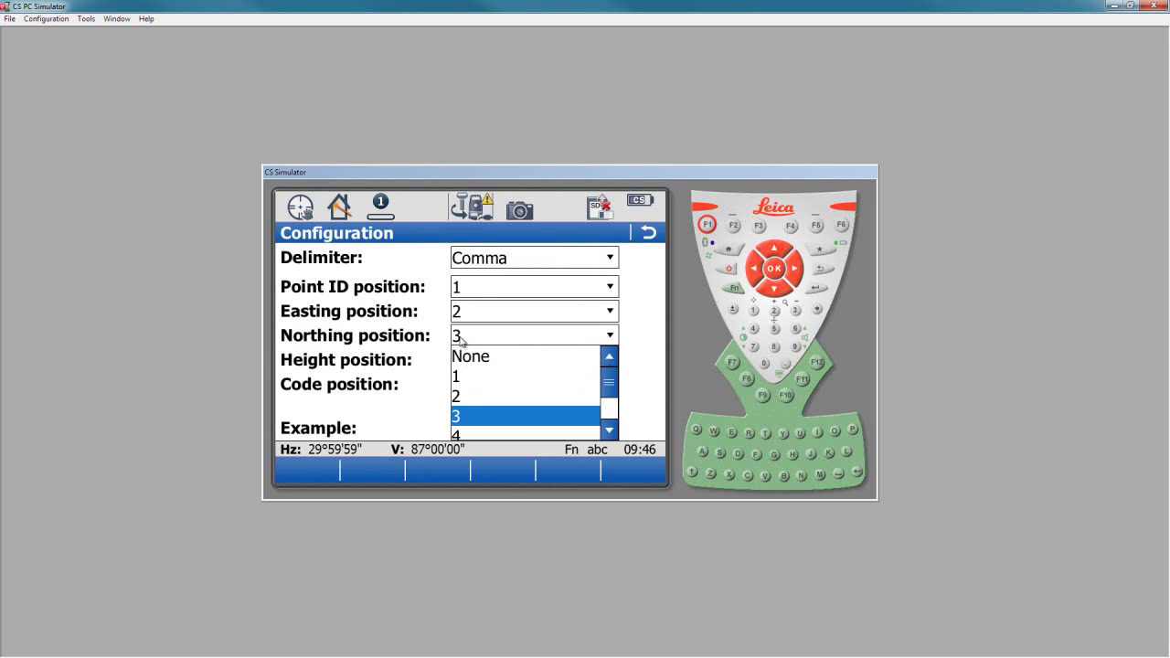
click(462, 416)
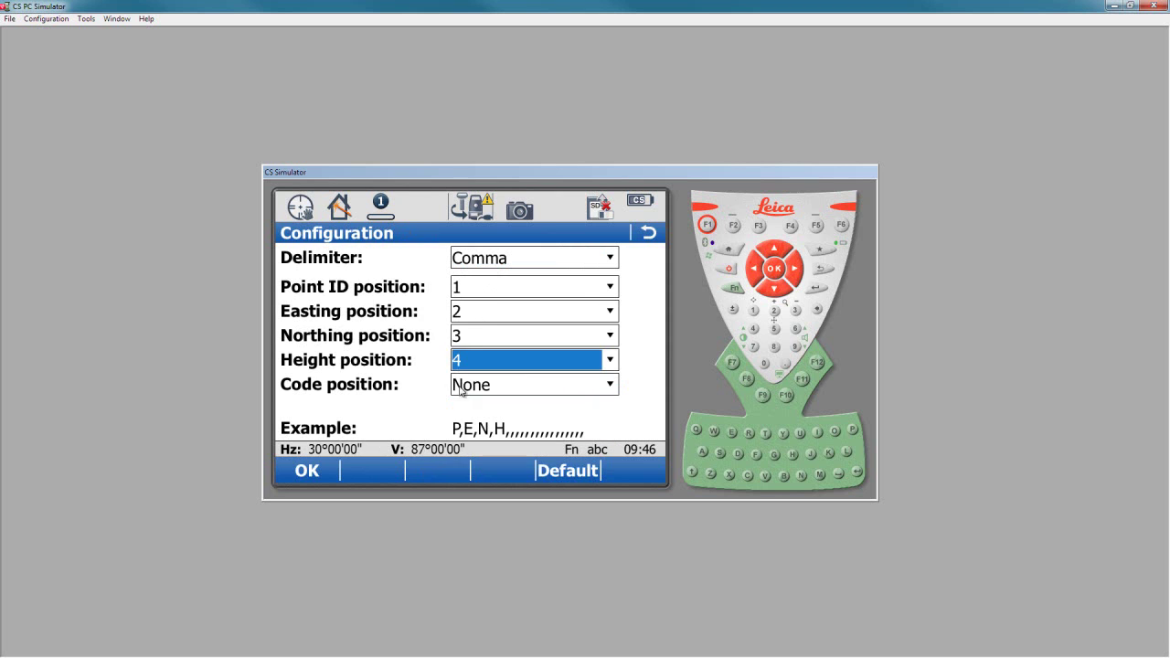
click(457, 337)
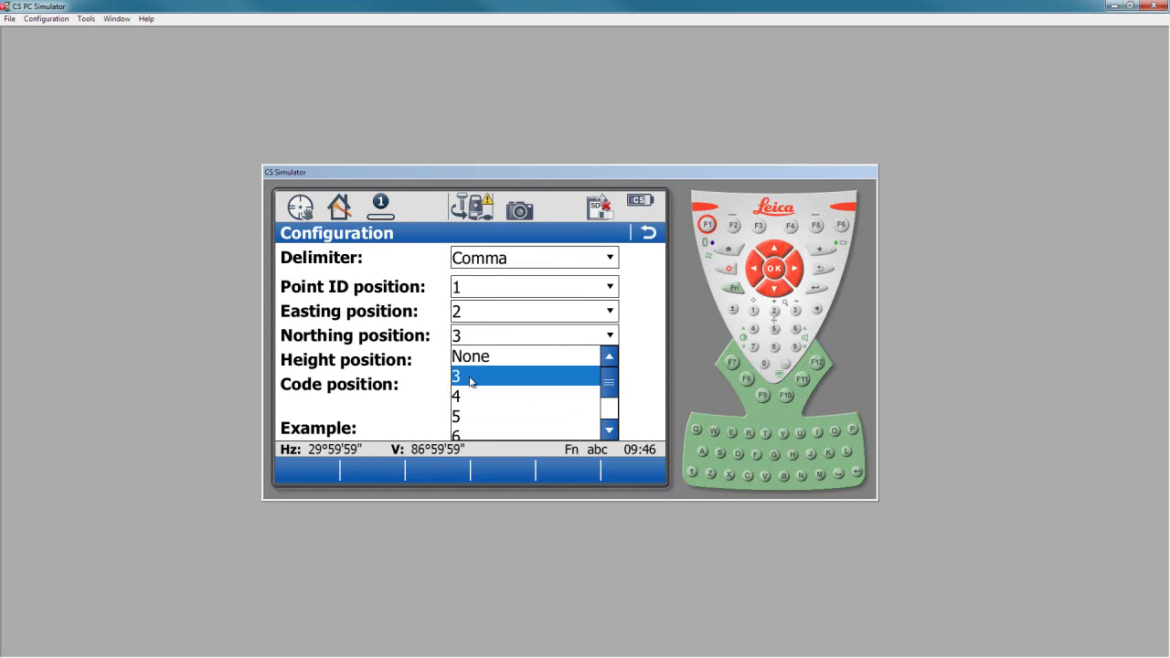
click(508, 314)
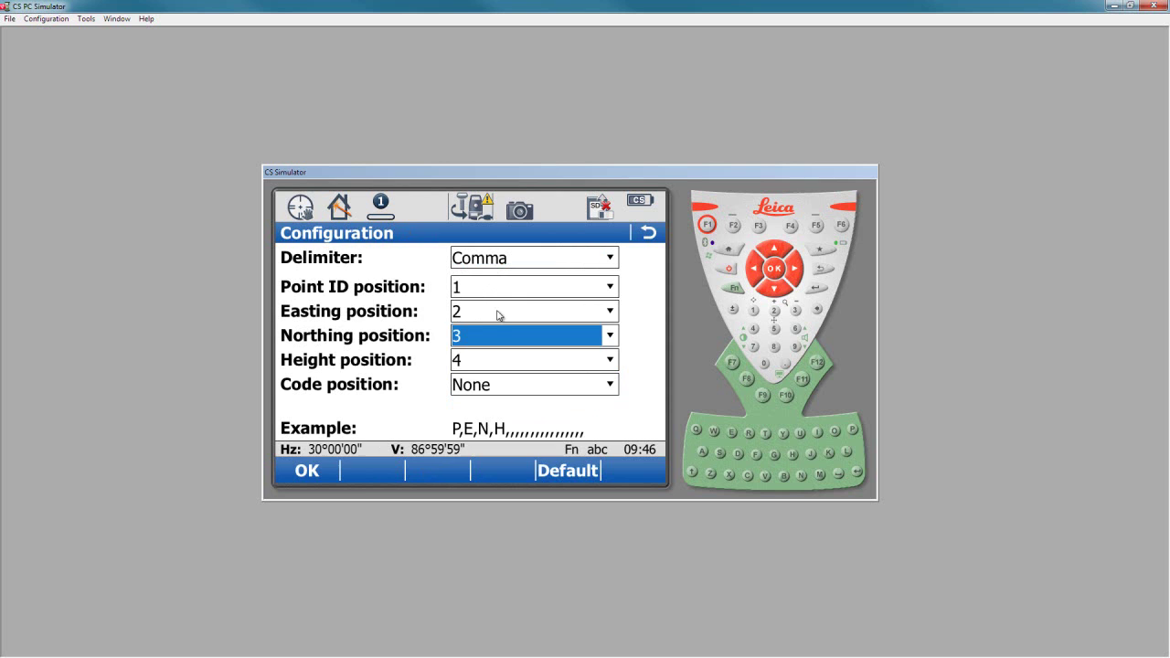
- Set the column mapping to Easting 3, Northing 2, Height 4 and Code 5
click(474, 317)
click(470, 370)
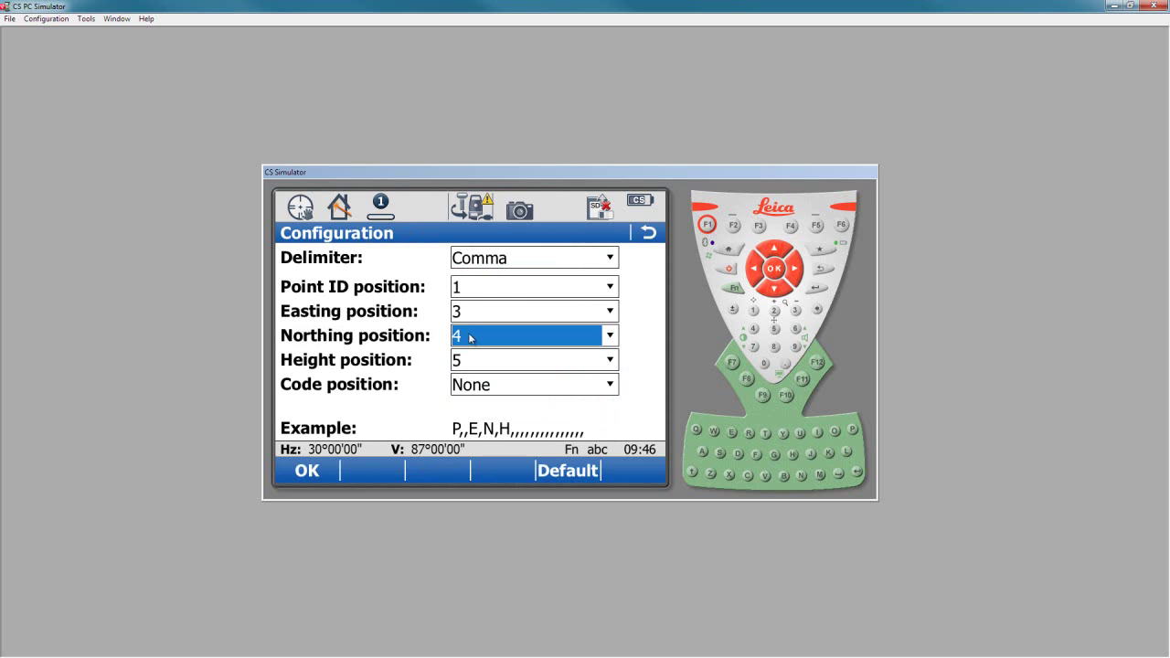
click(470, 339)
click(469, 356)
click(470, 364)
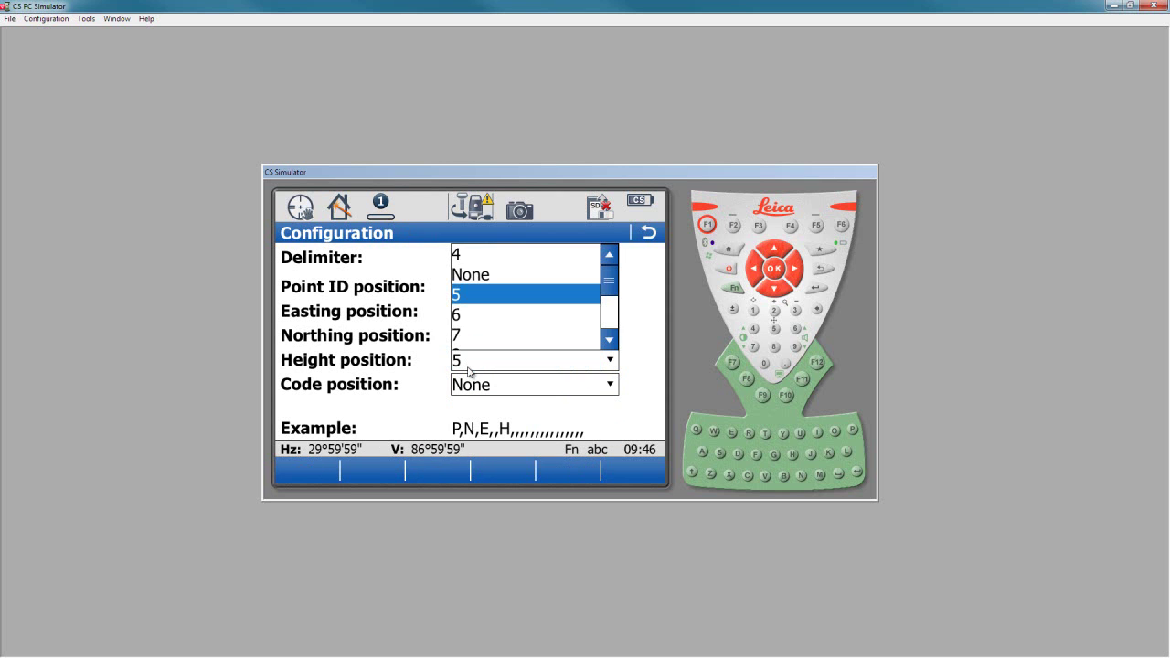
click(464, 256)
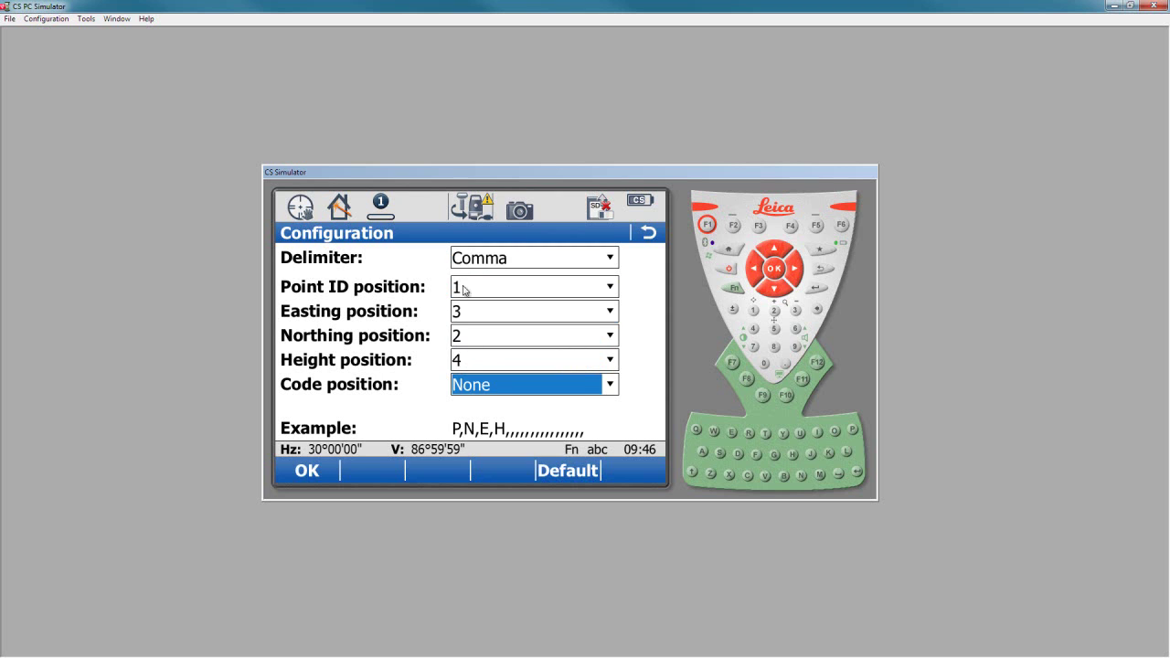
click(476, 389)
click(459, 257)
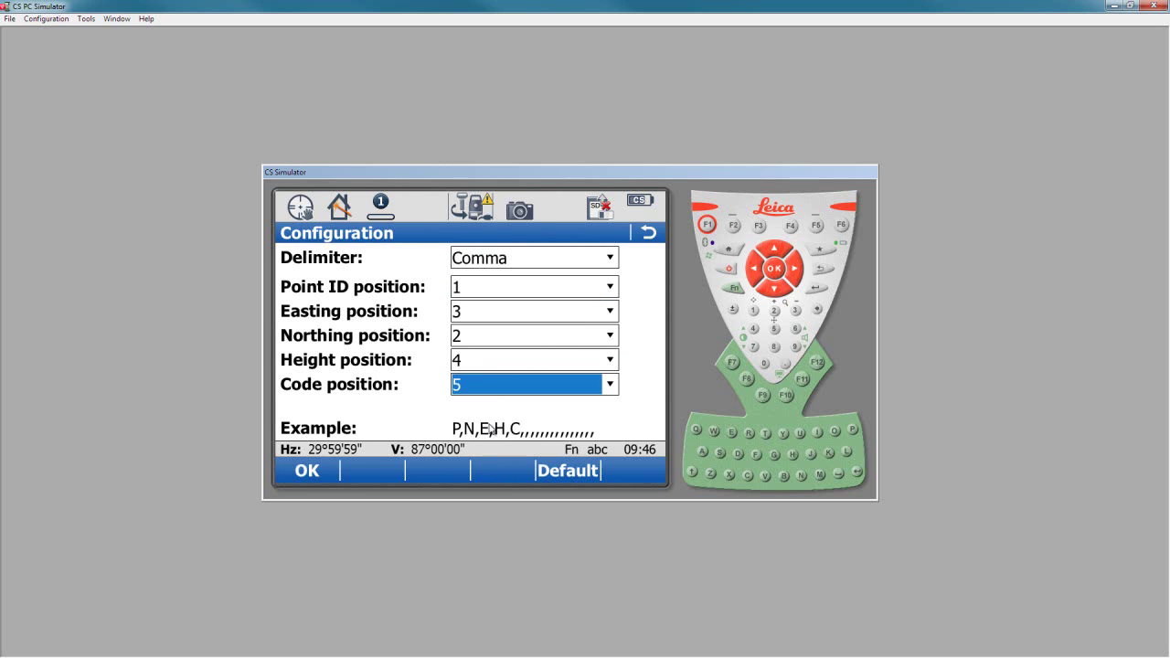
- Confirm the column configuration and set Header lines to 1
click(307, 472)
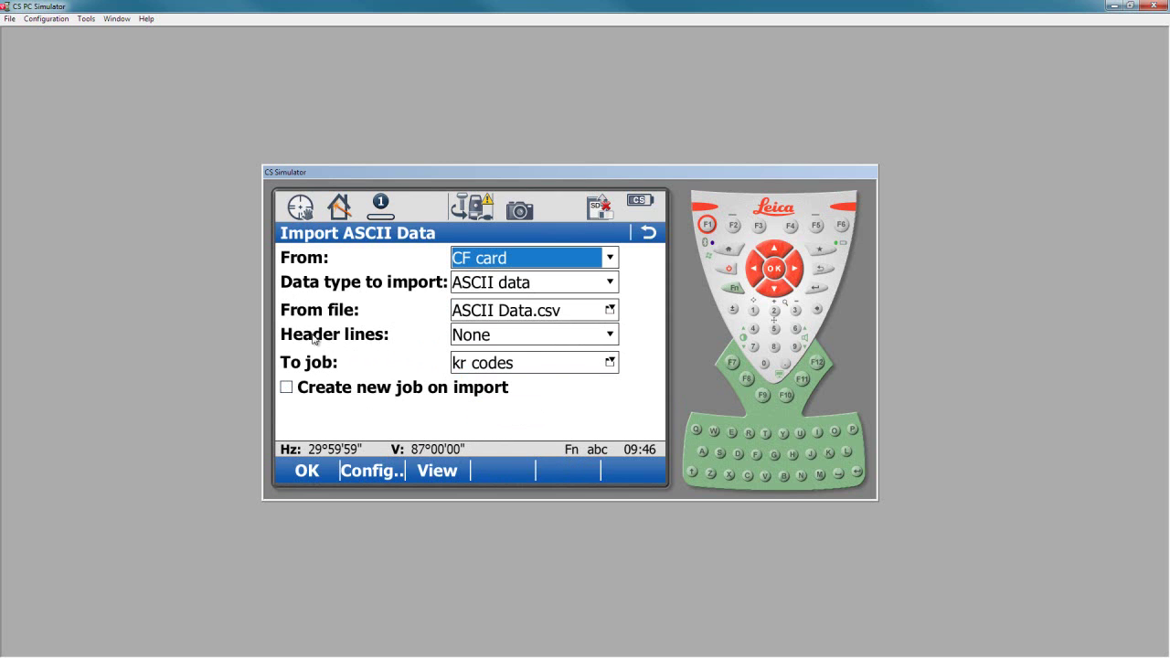
click(512, 339)
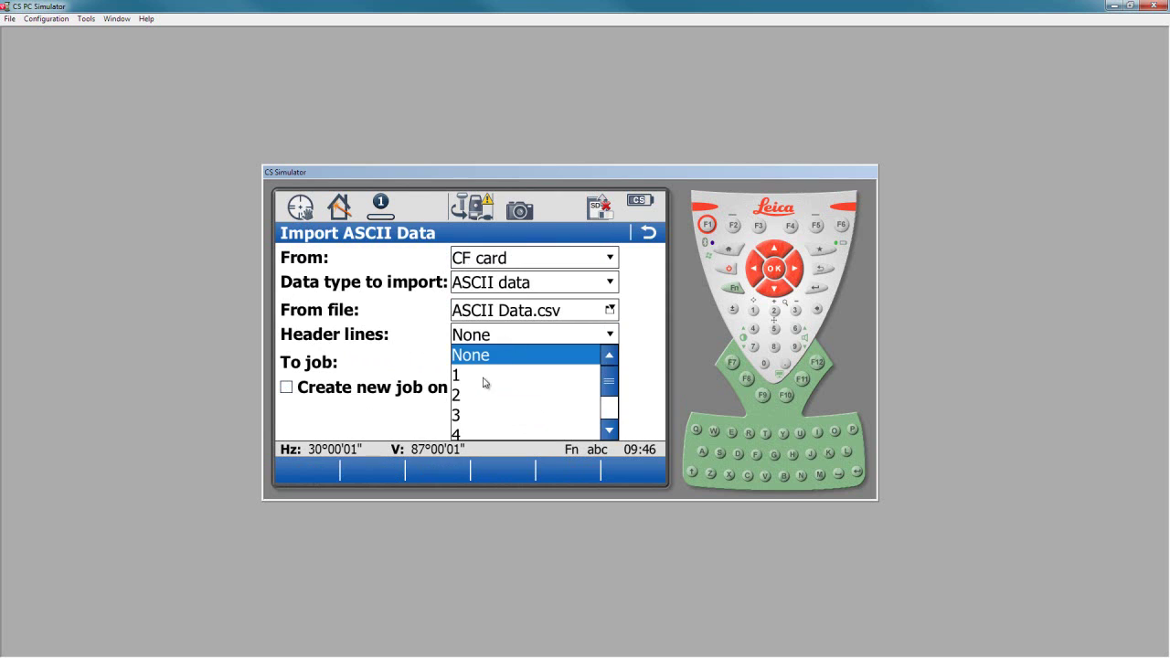
click(485, 379)
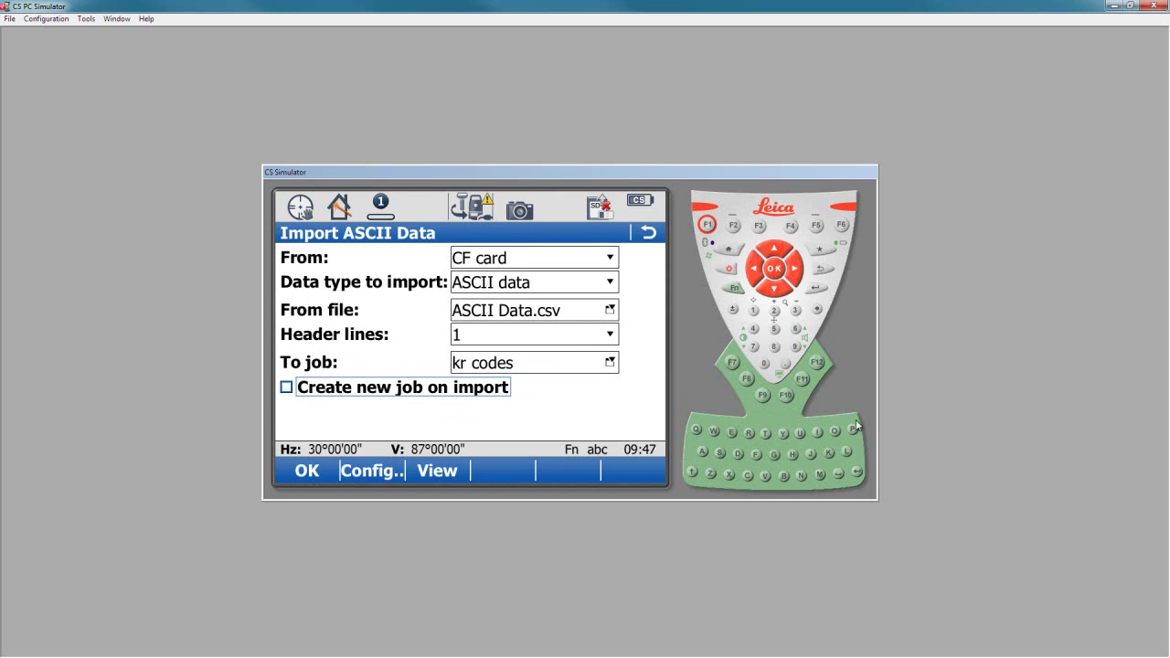
click(479, 345)
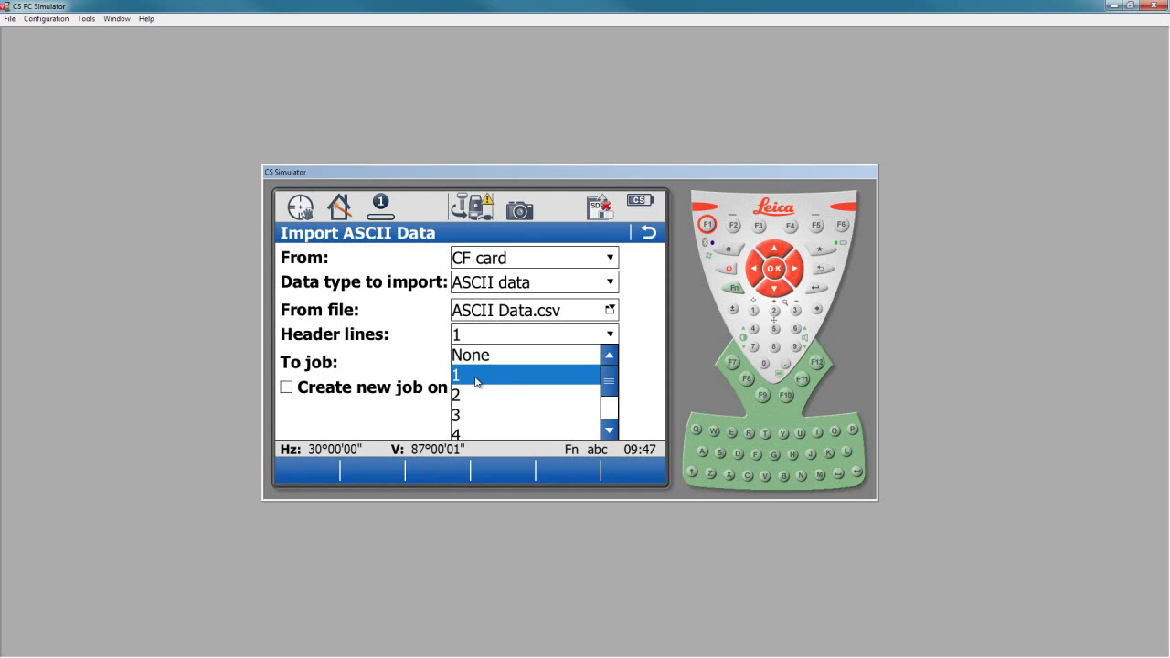
click(476, 375)
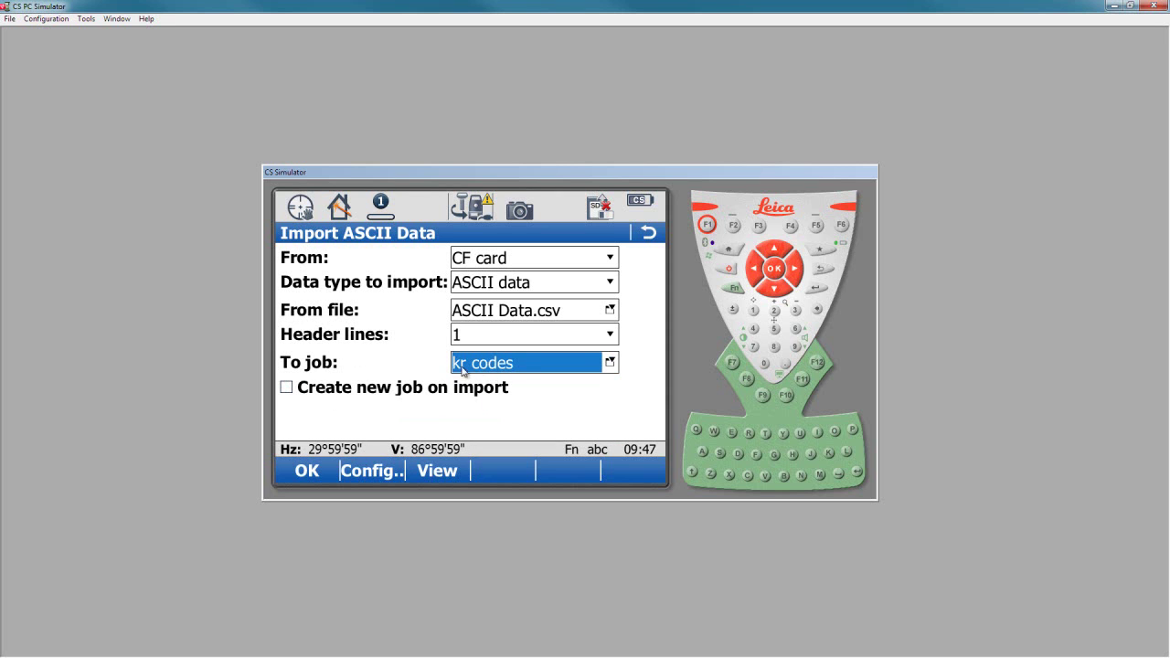
- Tick Create new job on import with the job name ASCII Data
click(528, 370)
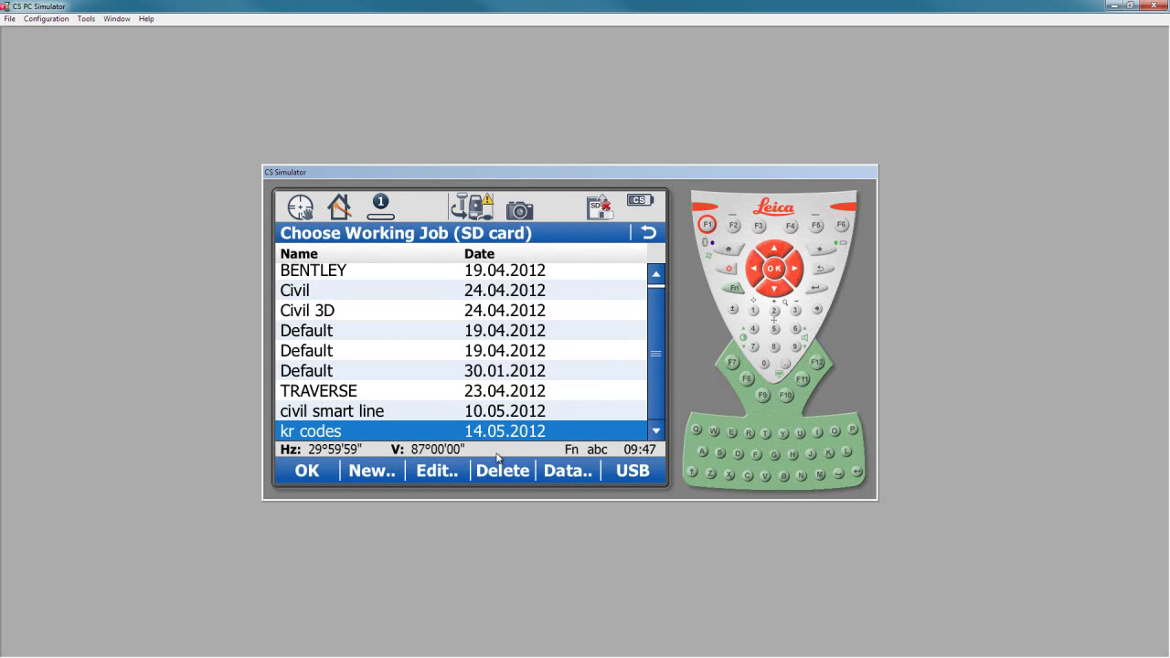
click(649, 233)
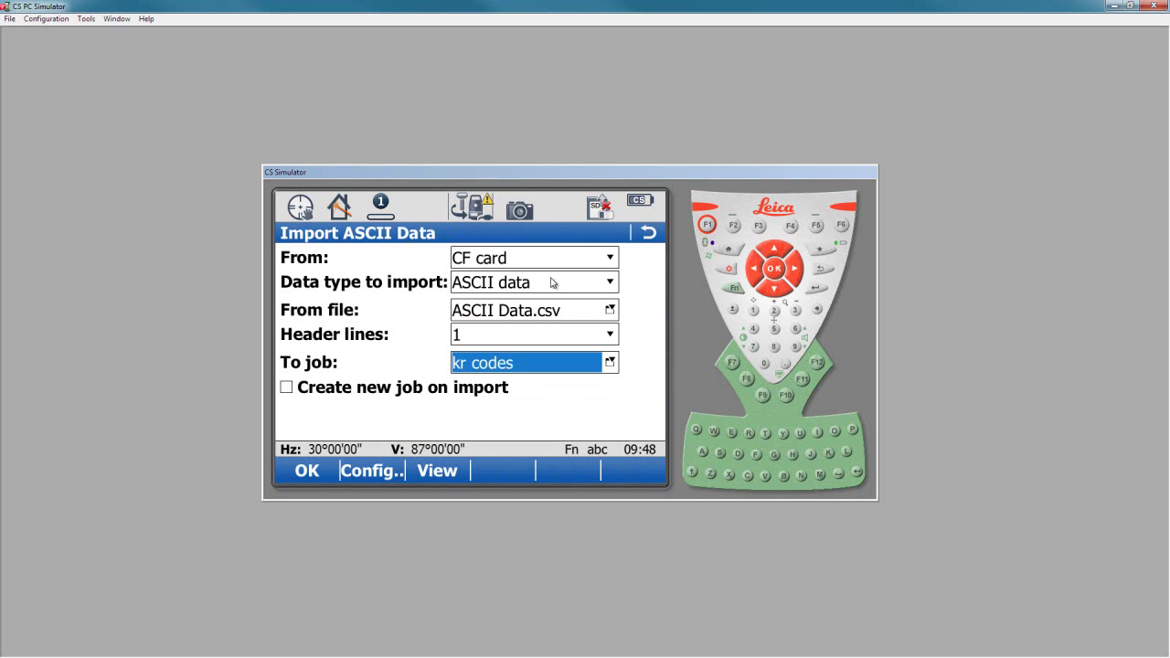
click(303, 391)
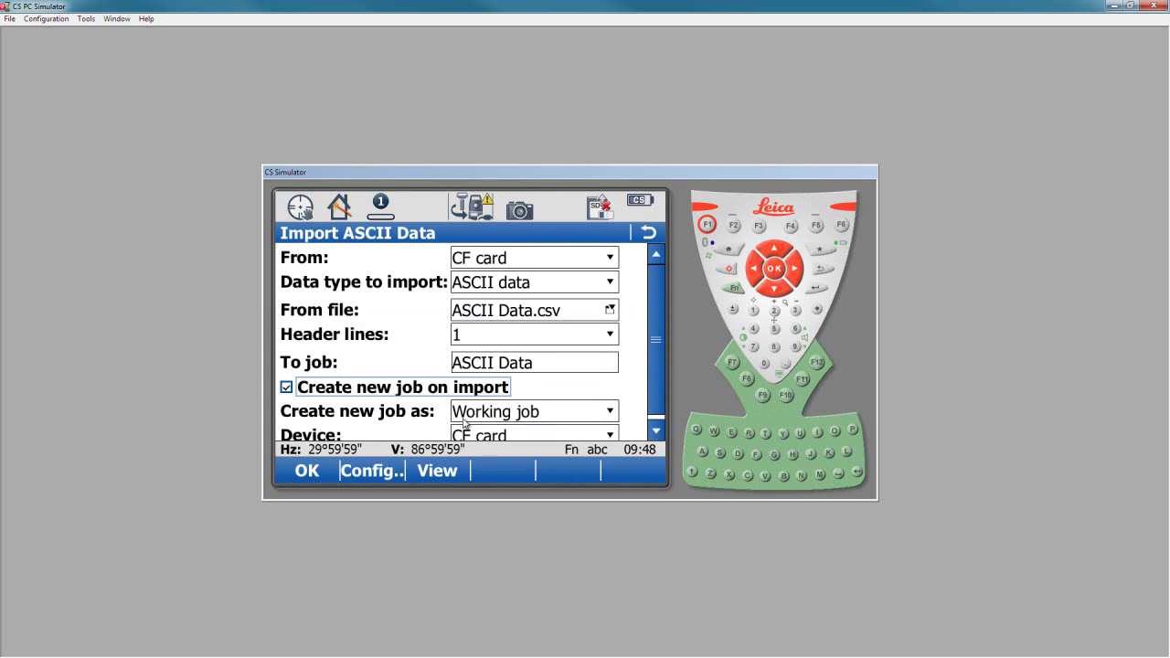
click(530, 370)
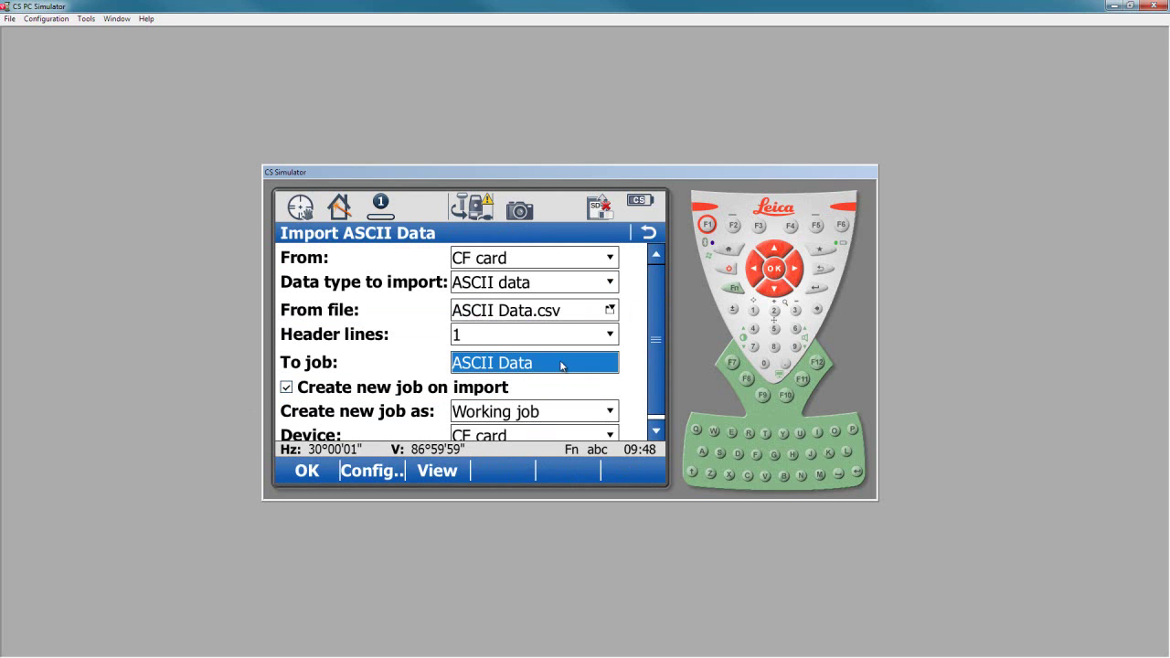
click(561, 366)
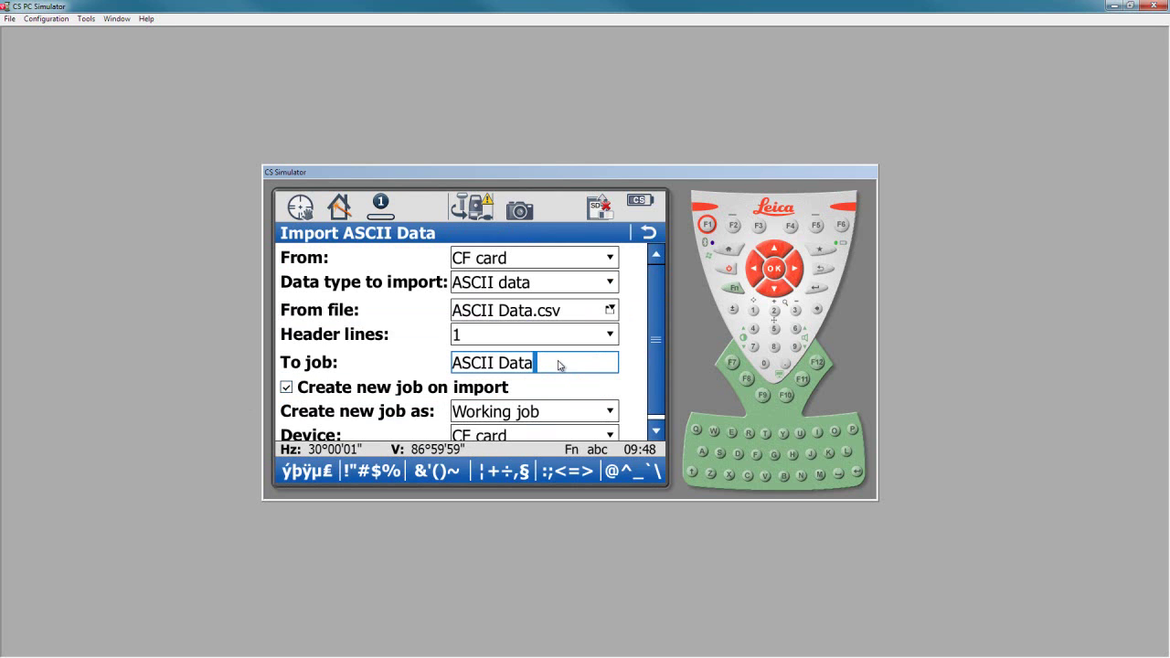
click(565, 393)
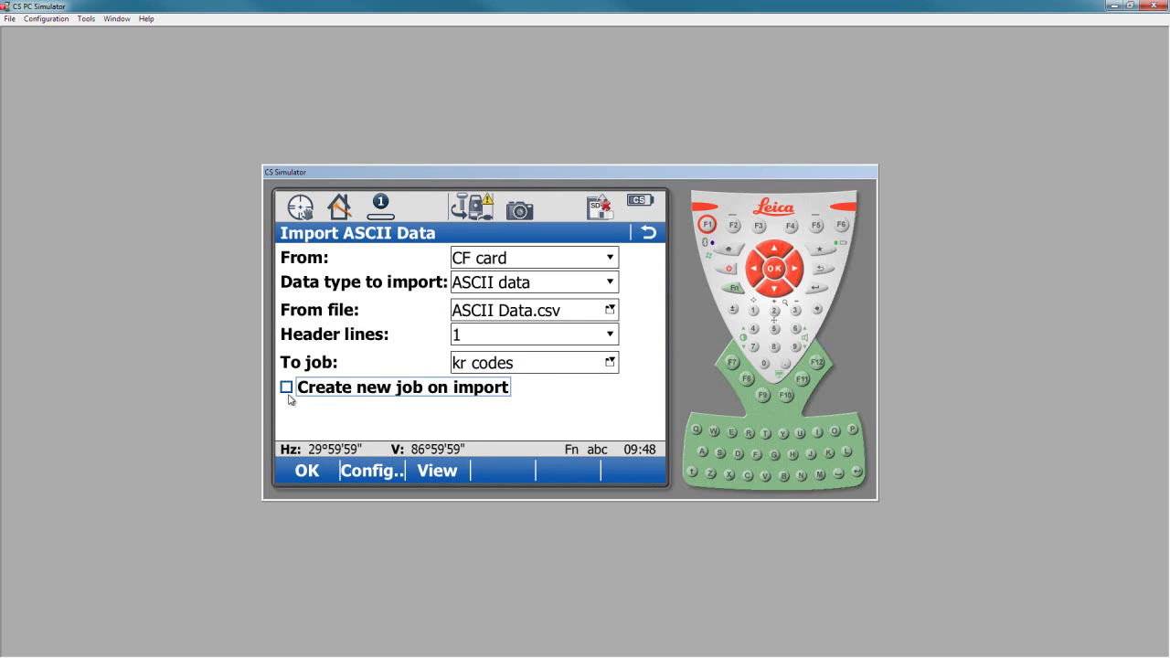
click(331, 391)
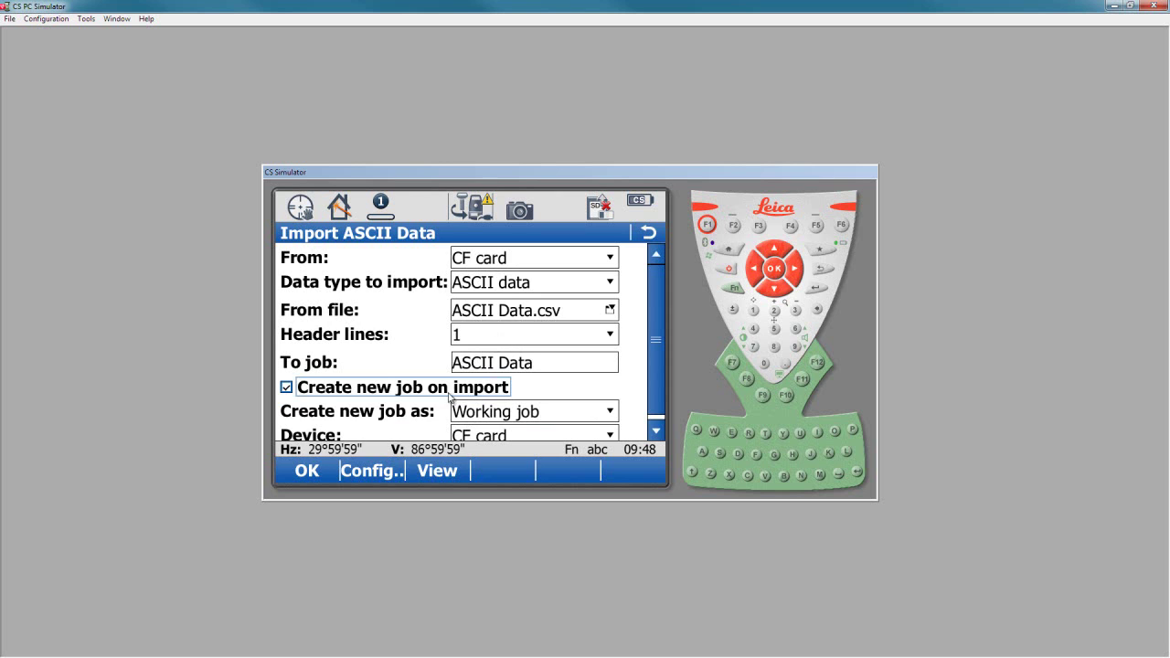
- Accept the comma-delimited configuration, import the 76 points, and decline importing more data
click(384, 472)
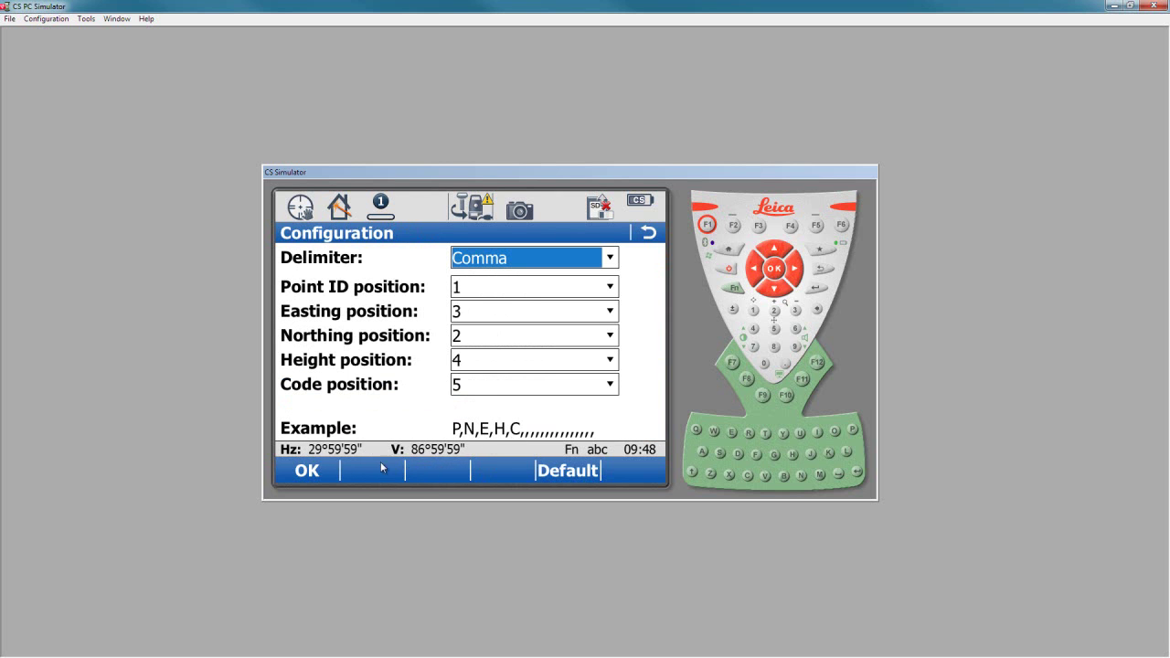
key(Return)
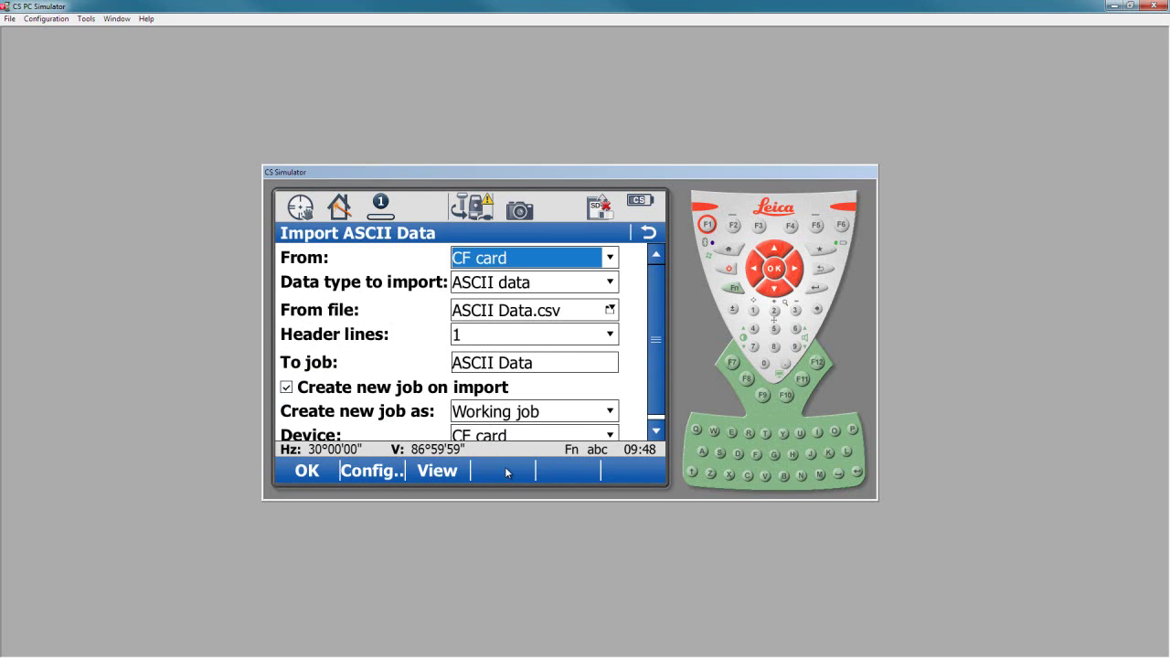
click(310, 470)
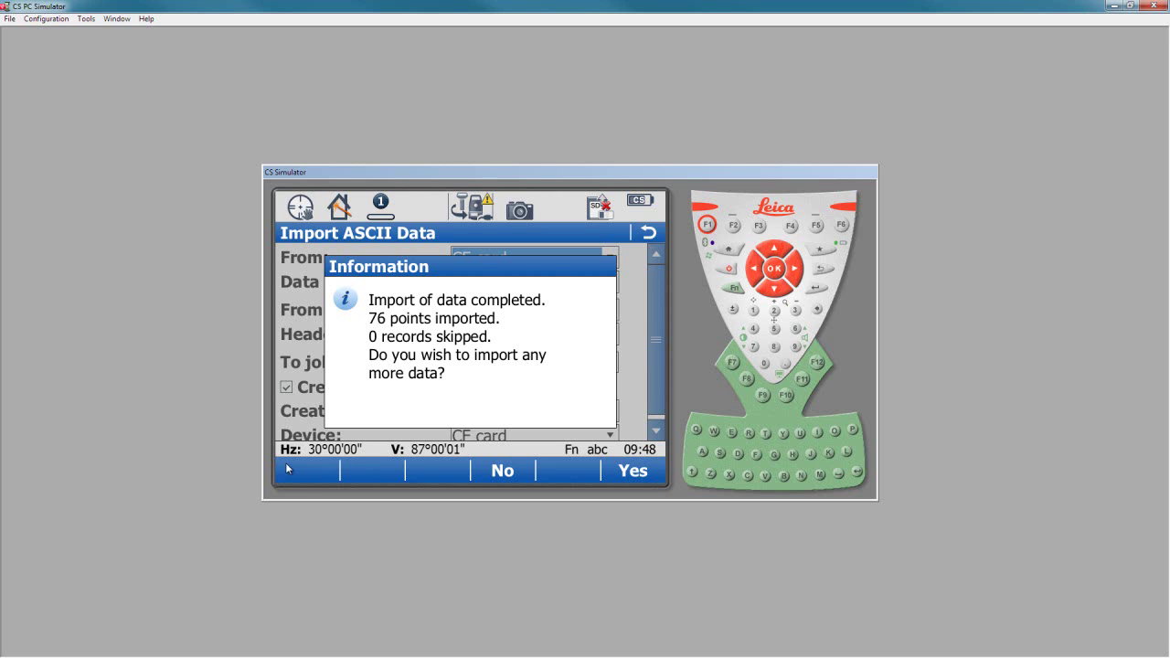
click(514, 478)
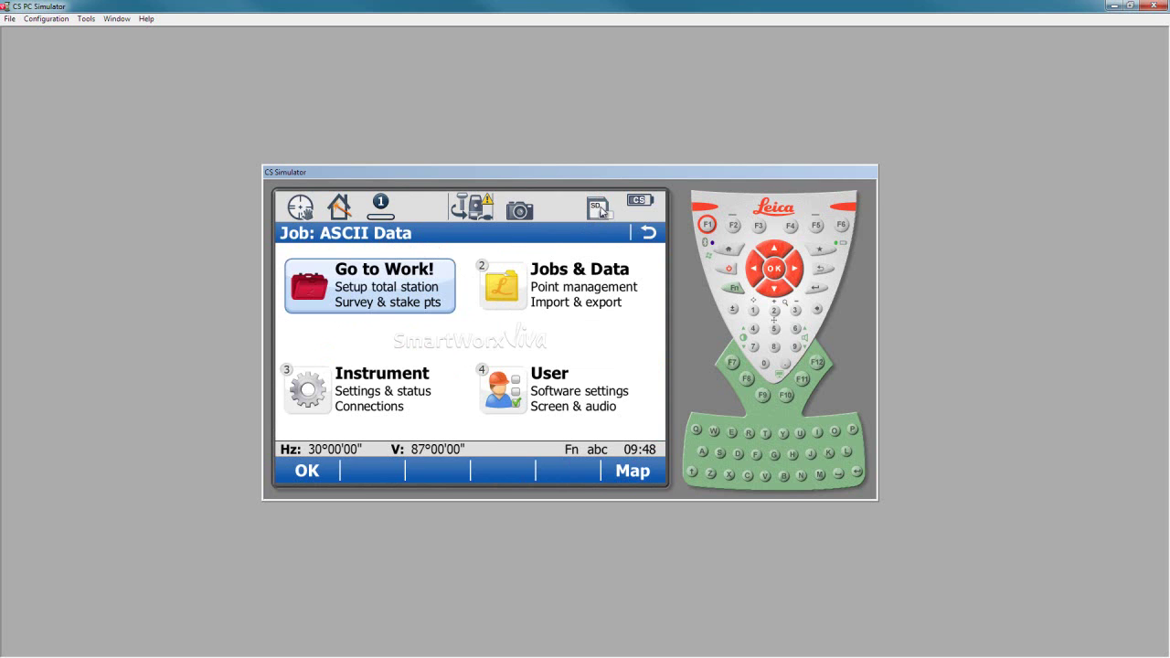
click(598, 209)
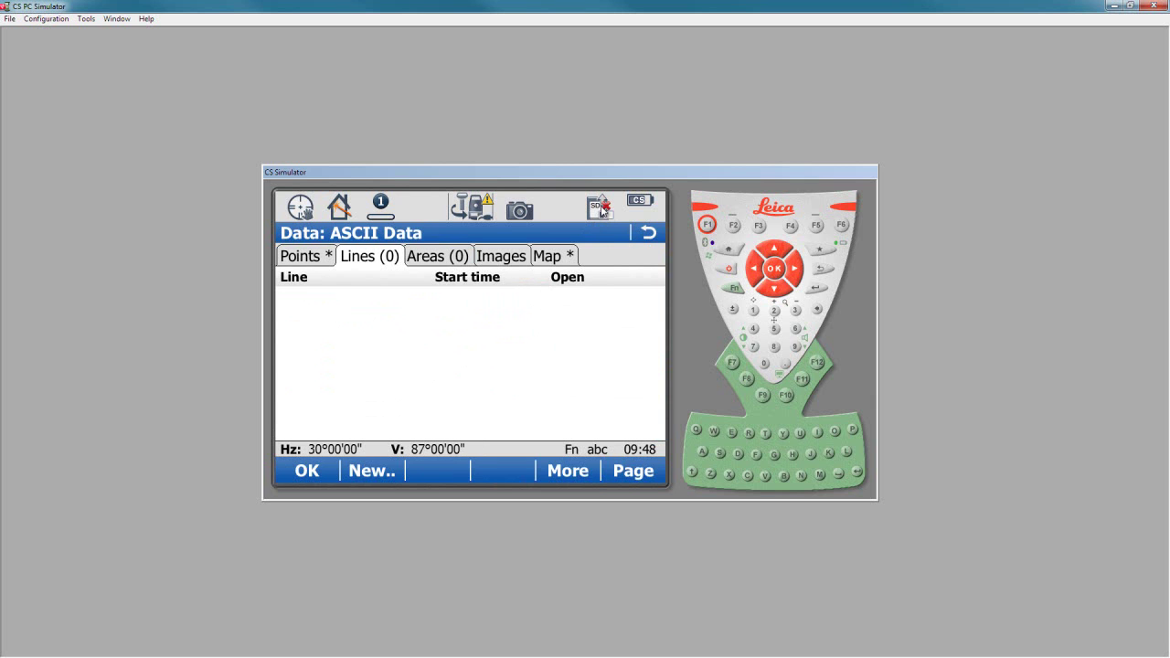
click(300, 260)
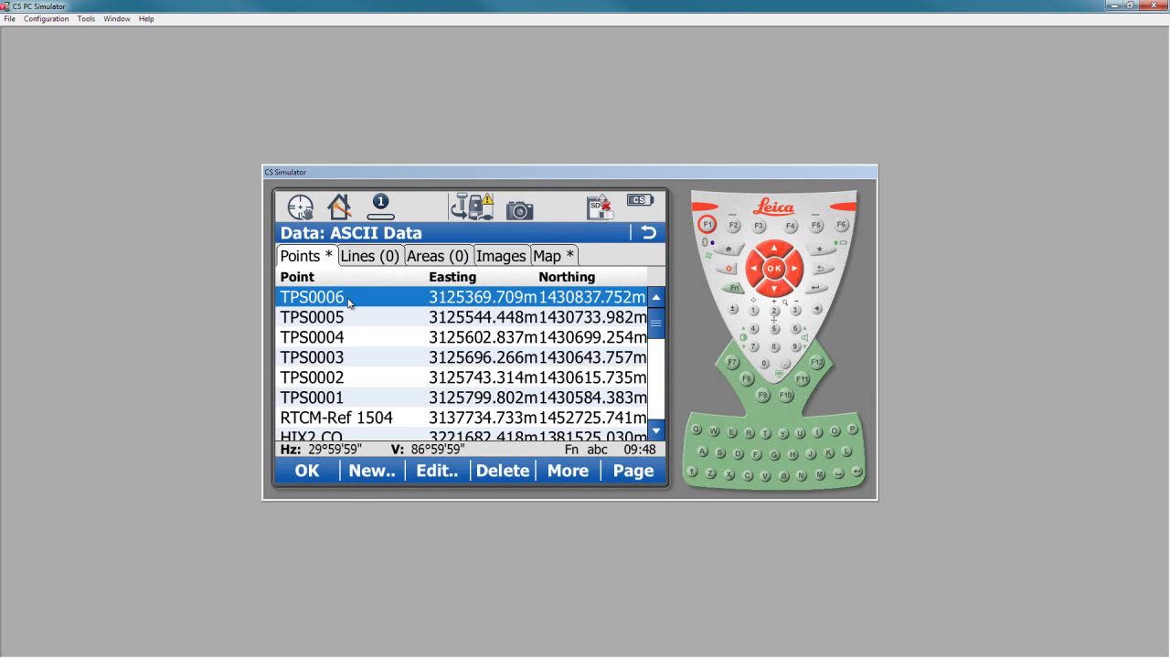
click(656, 406)
click(656, 406)
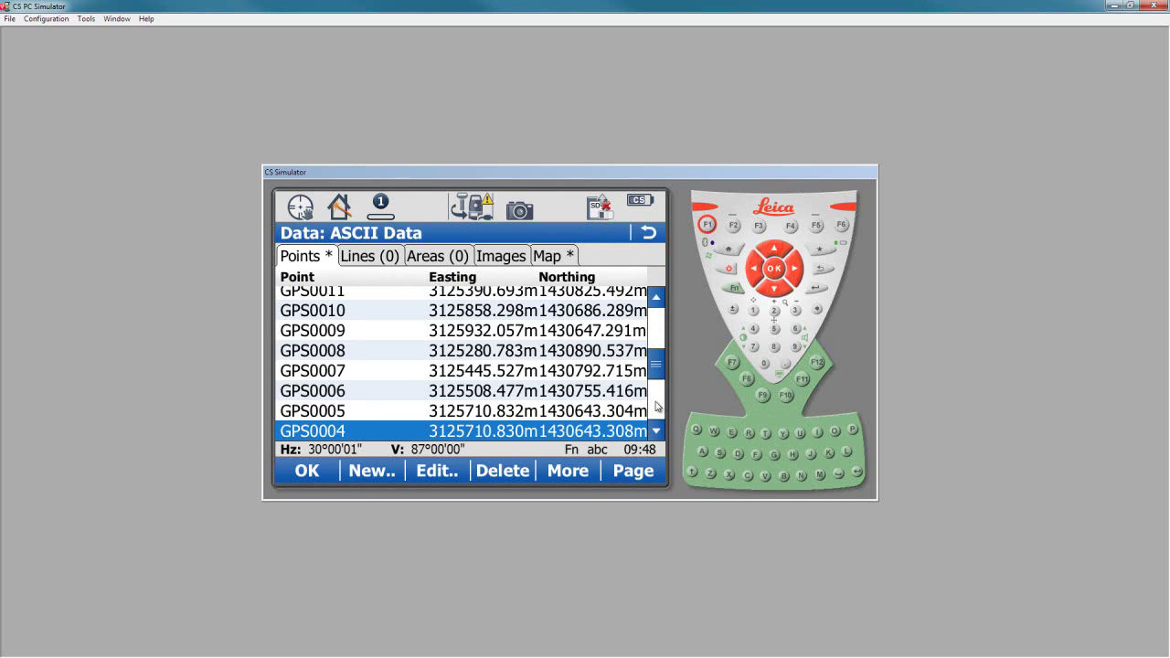
click(657, 406)
click(656, 402)
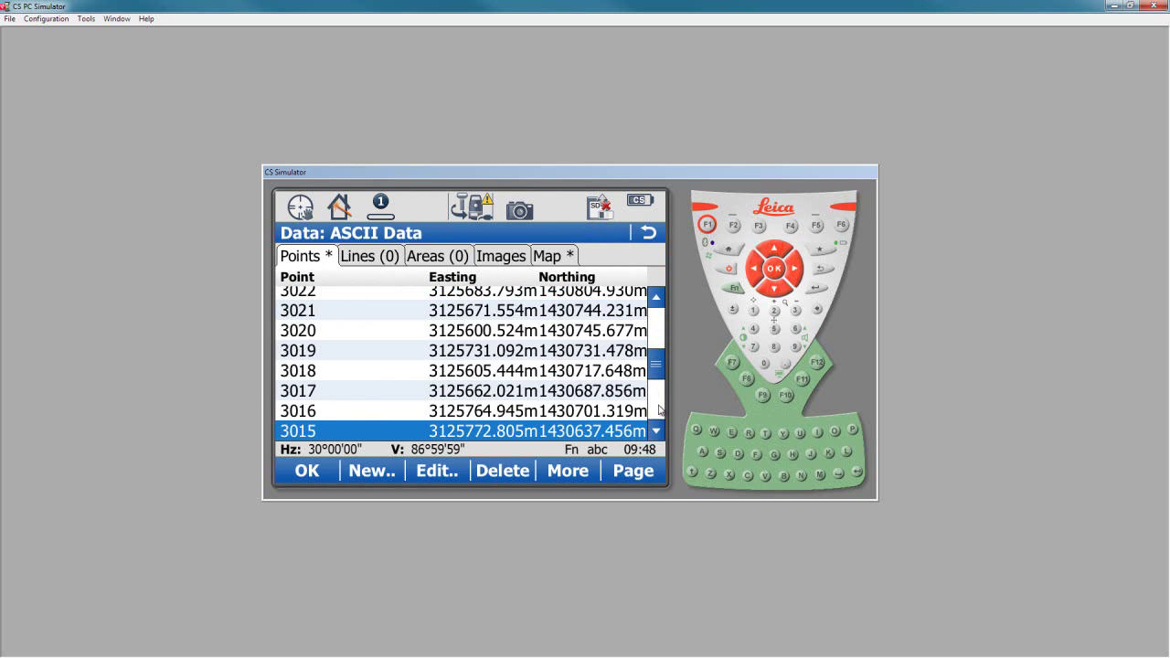
click(566, 476)
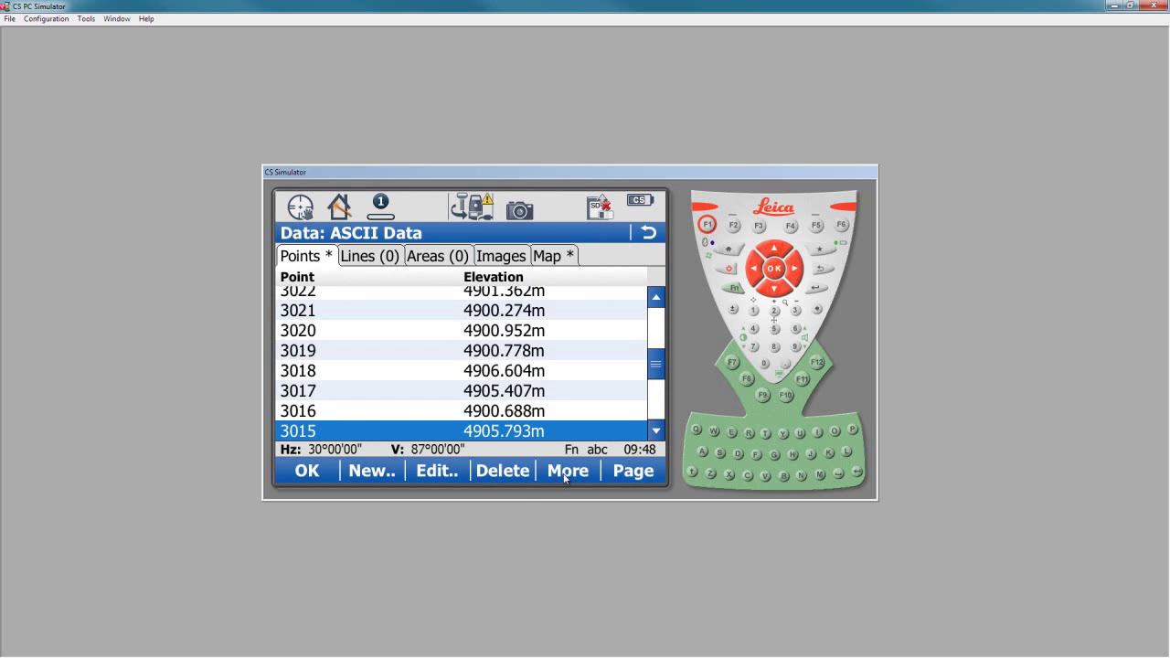
click(566, 476)
click(564, 476)
click(565, 477)
click(565, 477)
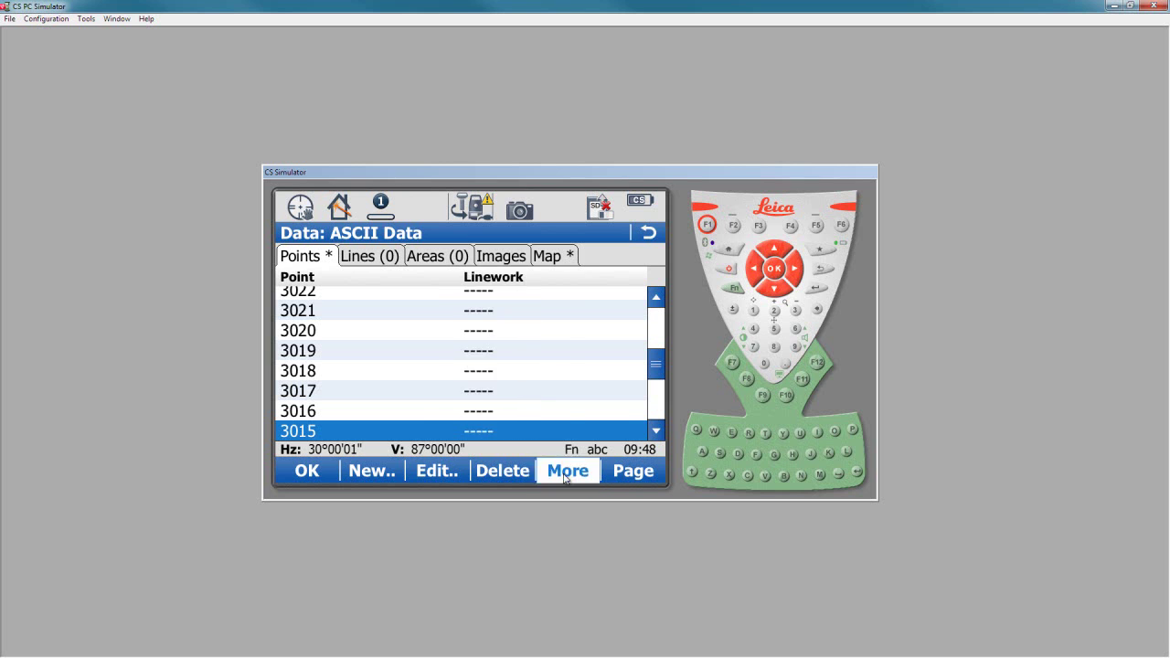
click(563, 473)
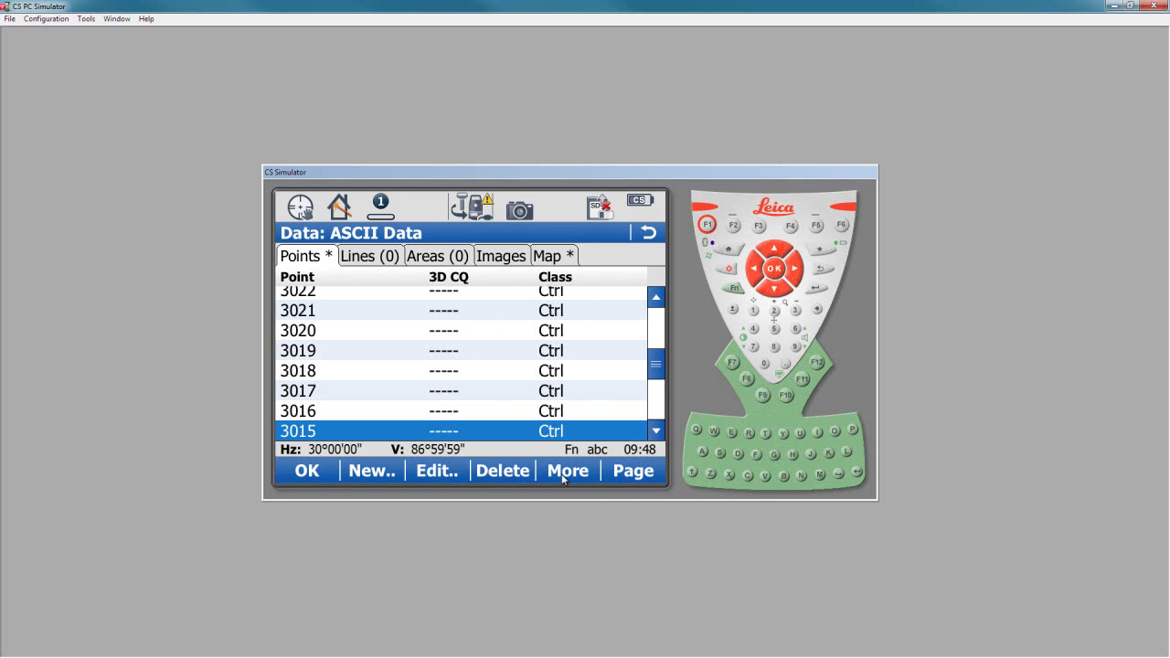
click(562, 477)
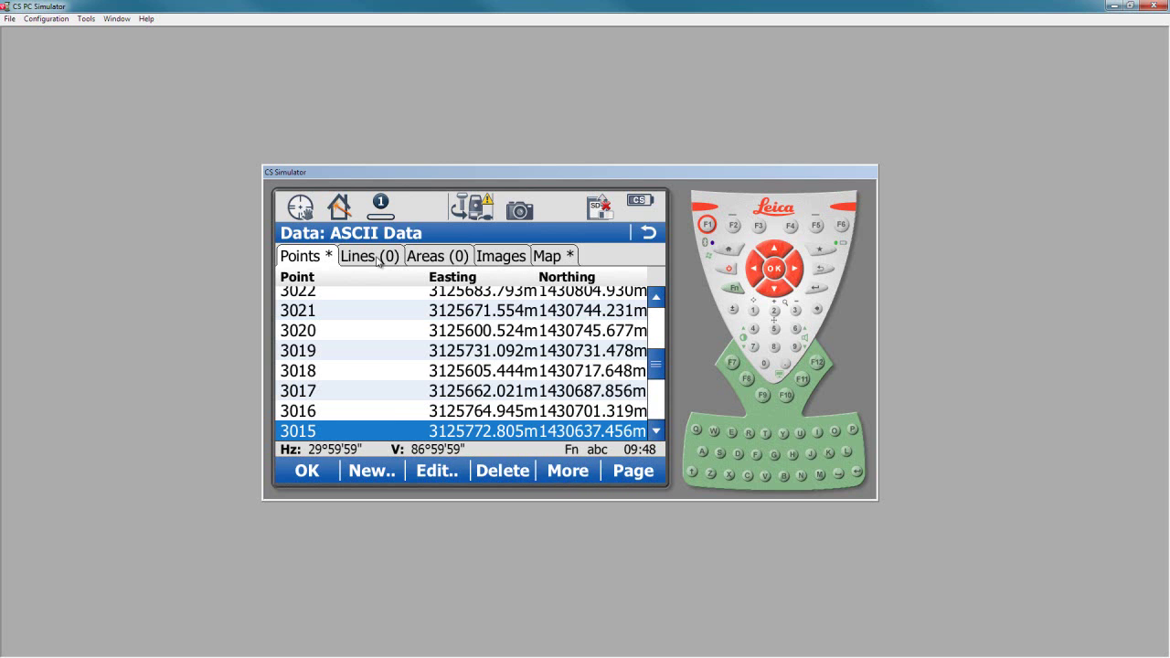
drag(424, 277, 351, 277)
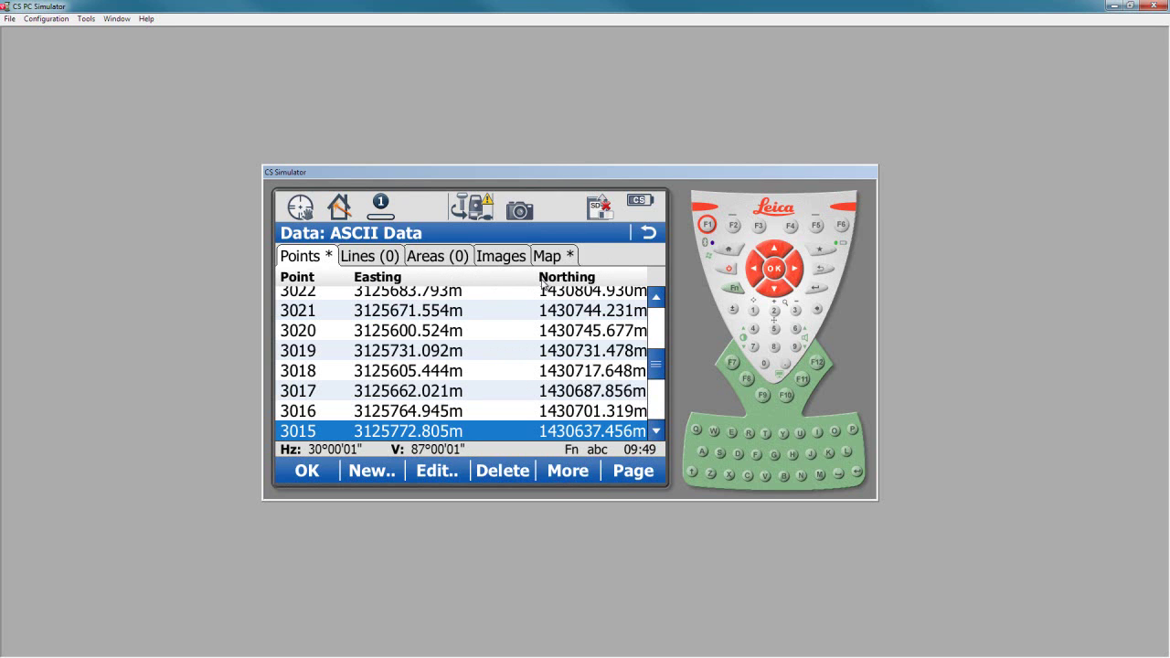
drag(538, 277, 502, 277)
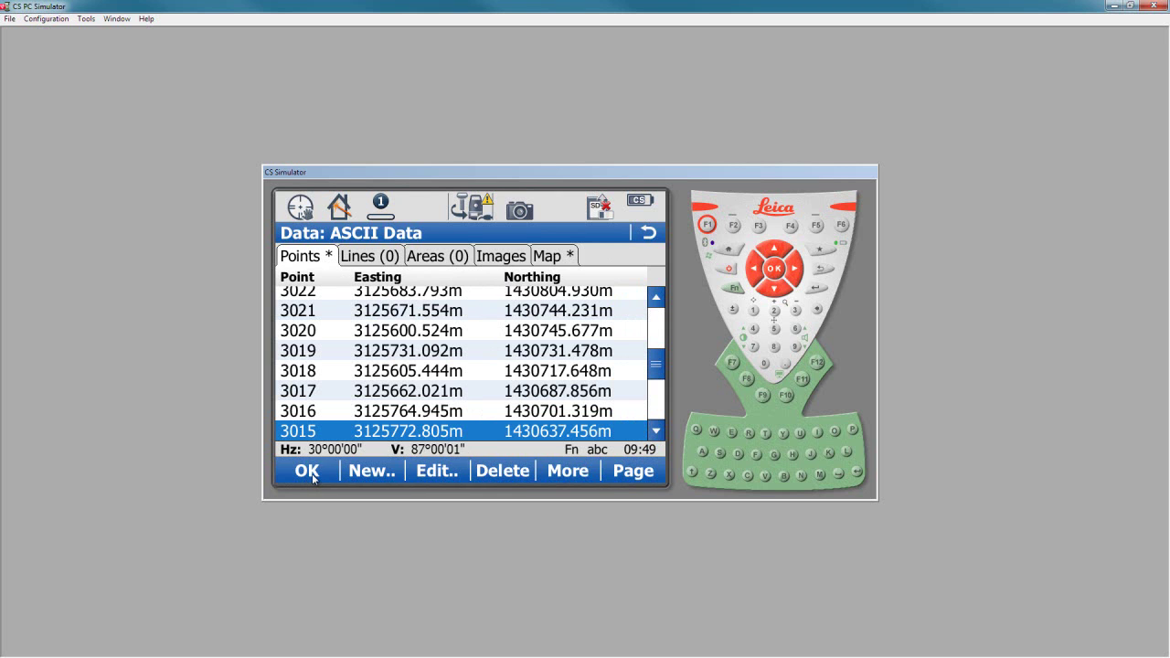
click(660, 405)
click(663, 402)
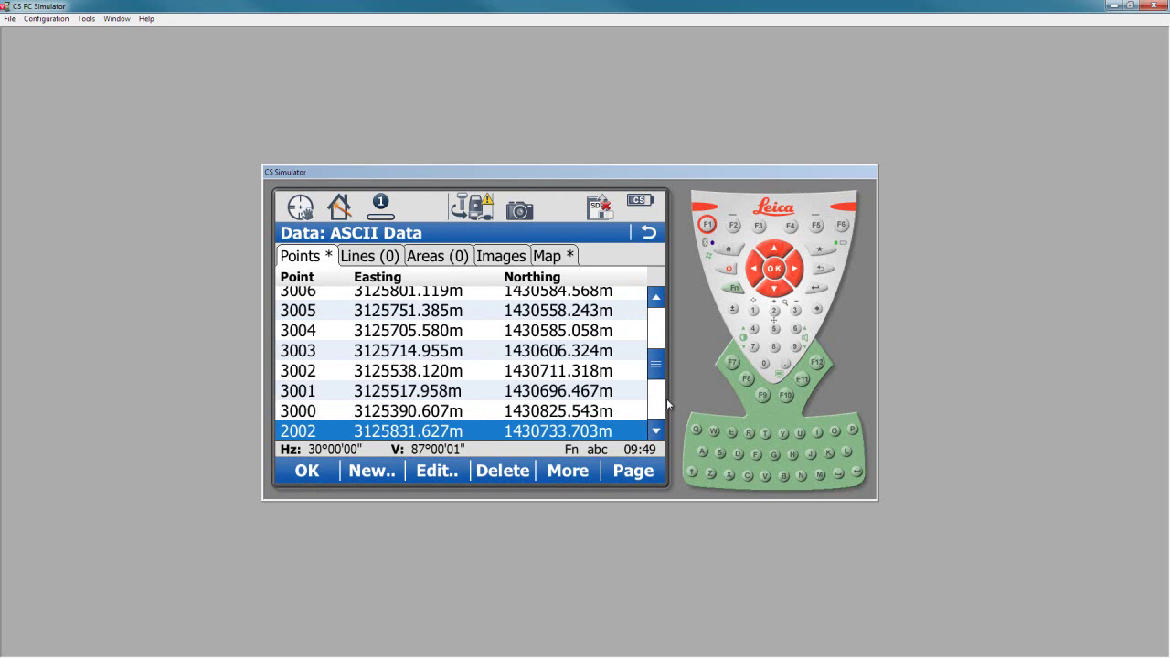
click(308, 477)
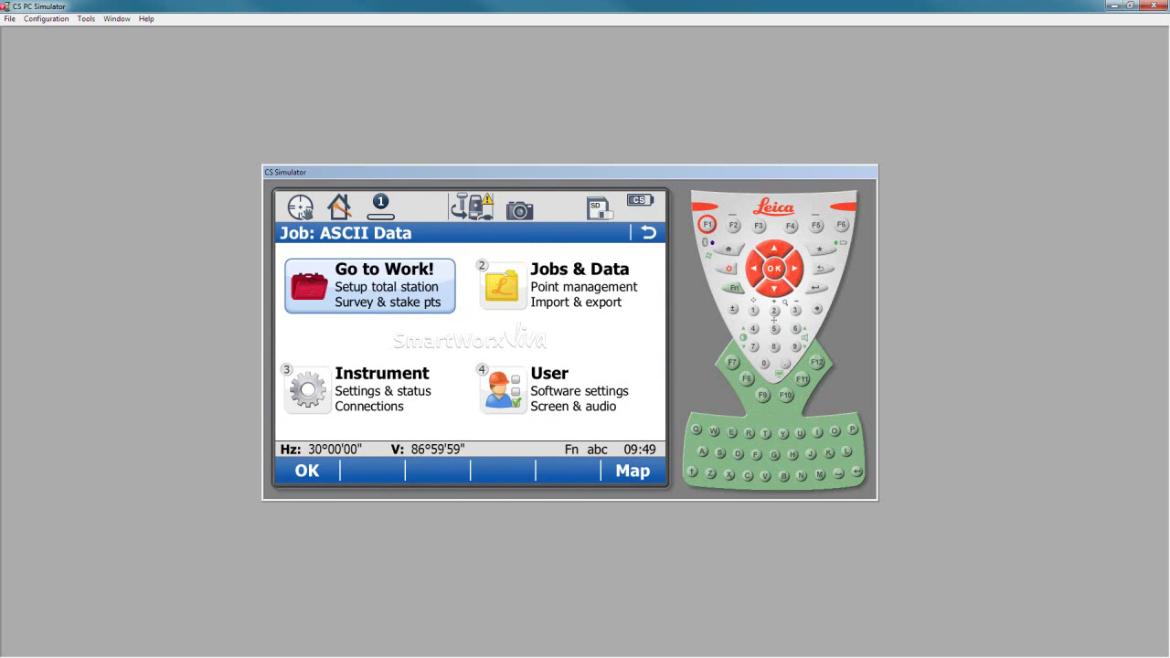